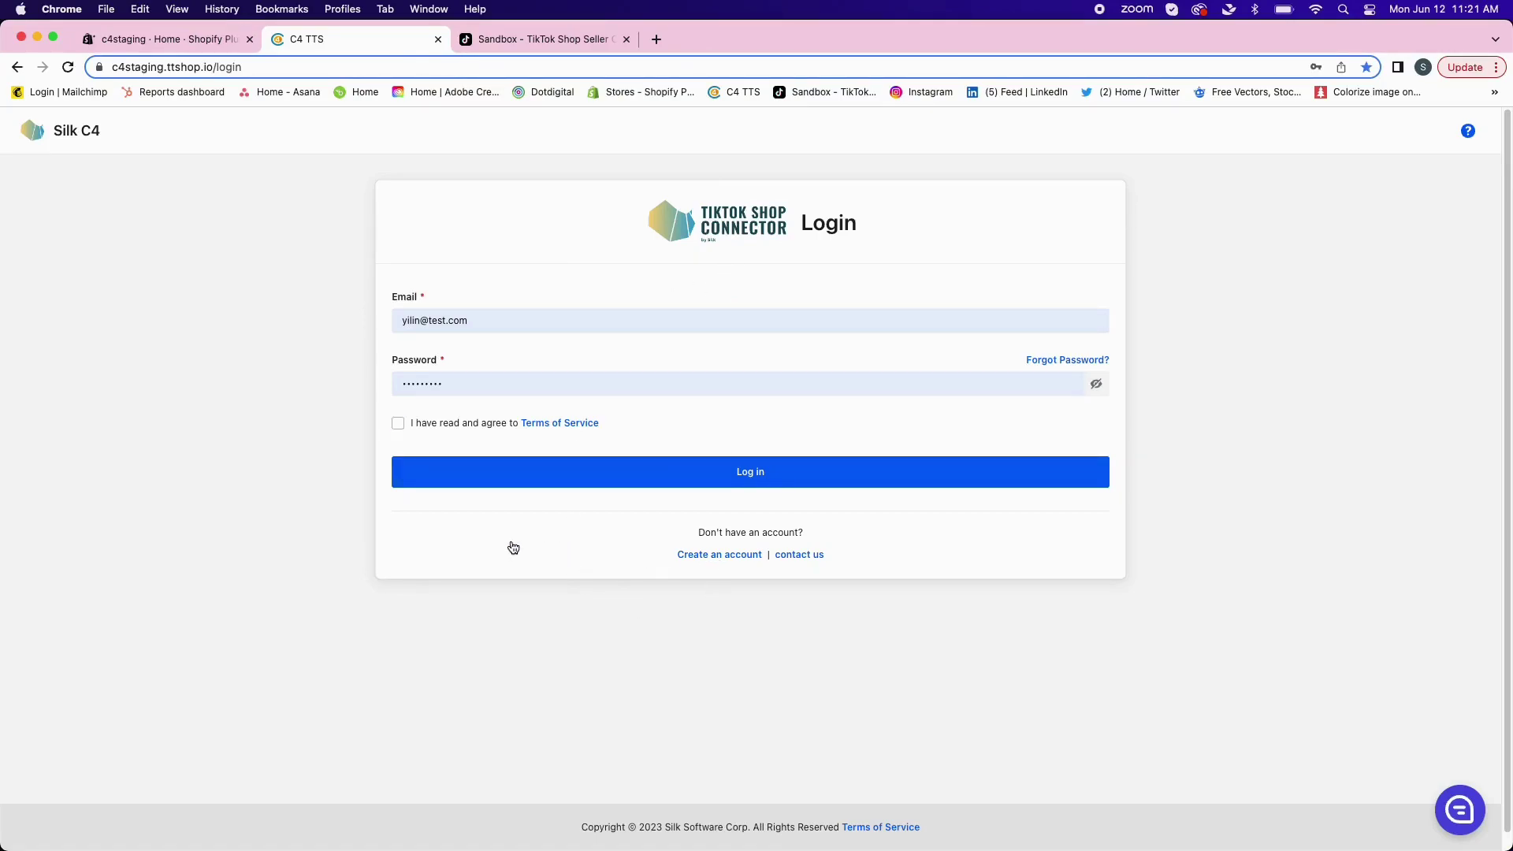
Agree to the Terms of Service and log in to reach the Connections list.
{"action": "left_click", "coordinate": [458, 424]}
{"action": "left_click", "coordinate": [653, 467]}
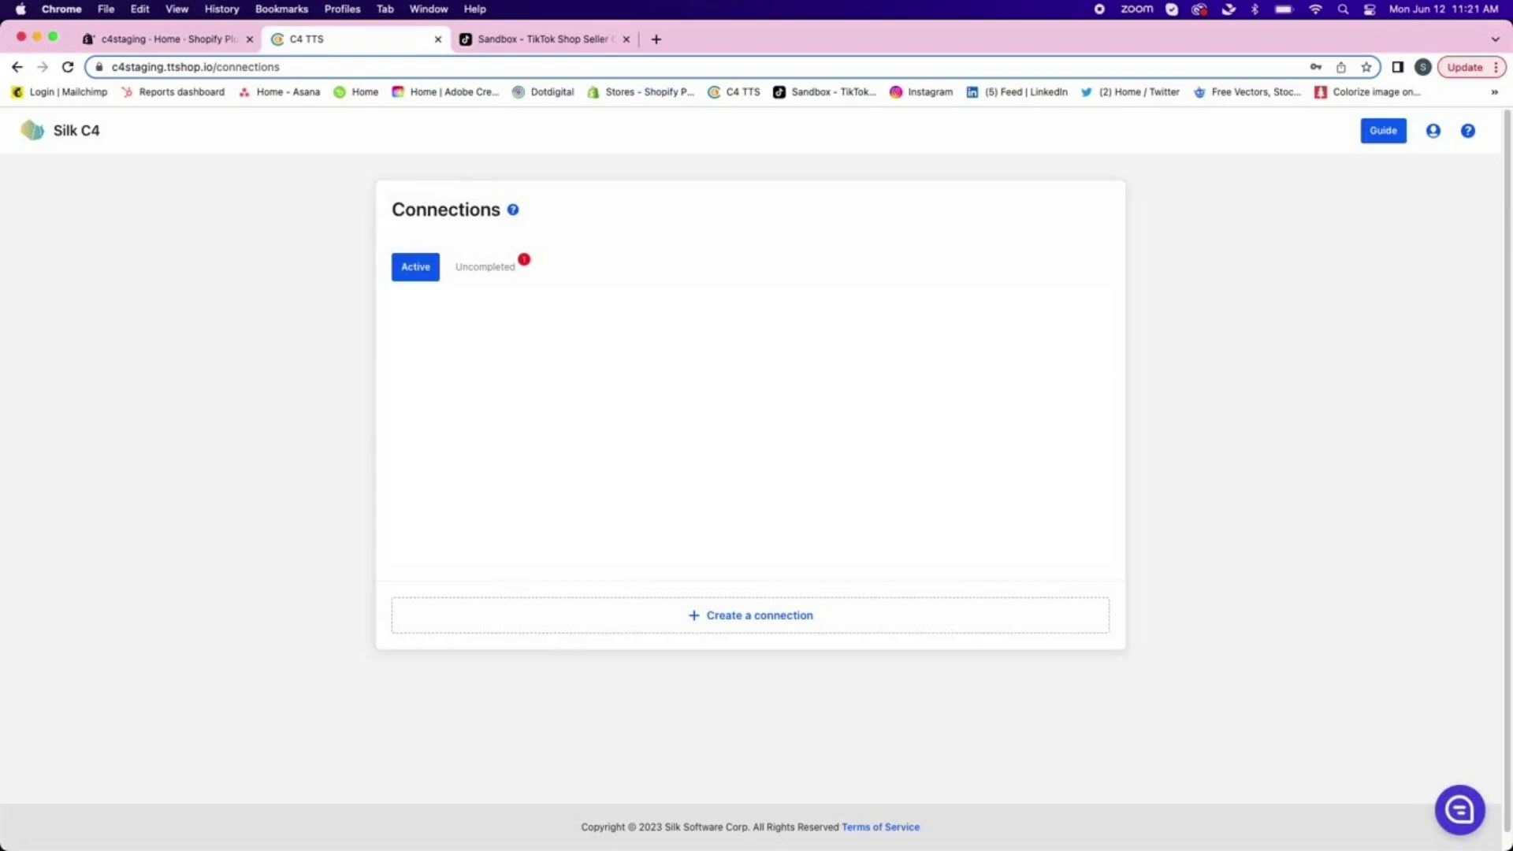
Create a Shopify-to-TikTok Shop connection named 'Shopify Staging to UK' and continue to store configuration.
{"action": "left_click", "coordinate": [752, 617]}
{"action": "left_click", "coordinate": [595, 359]}
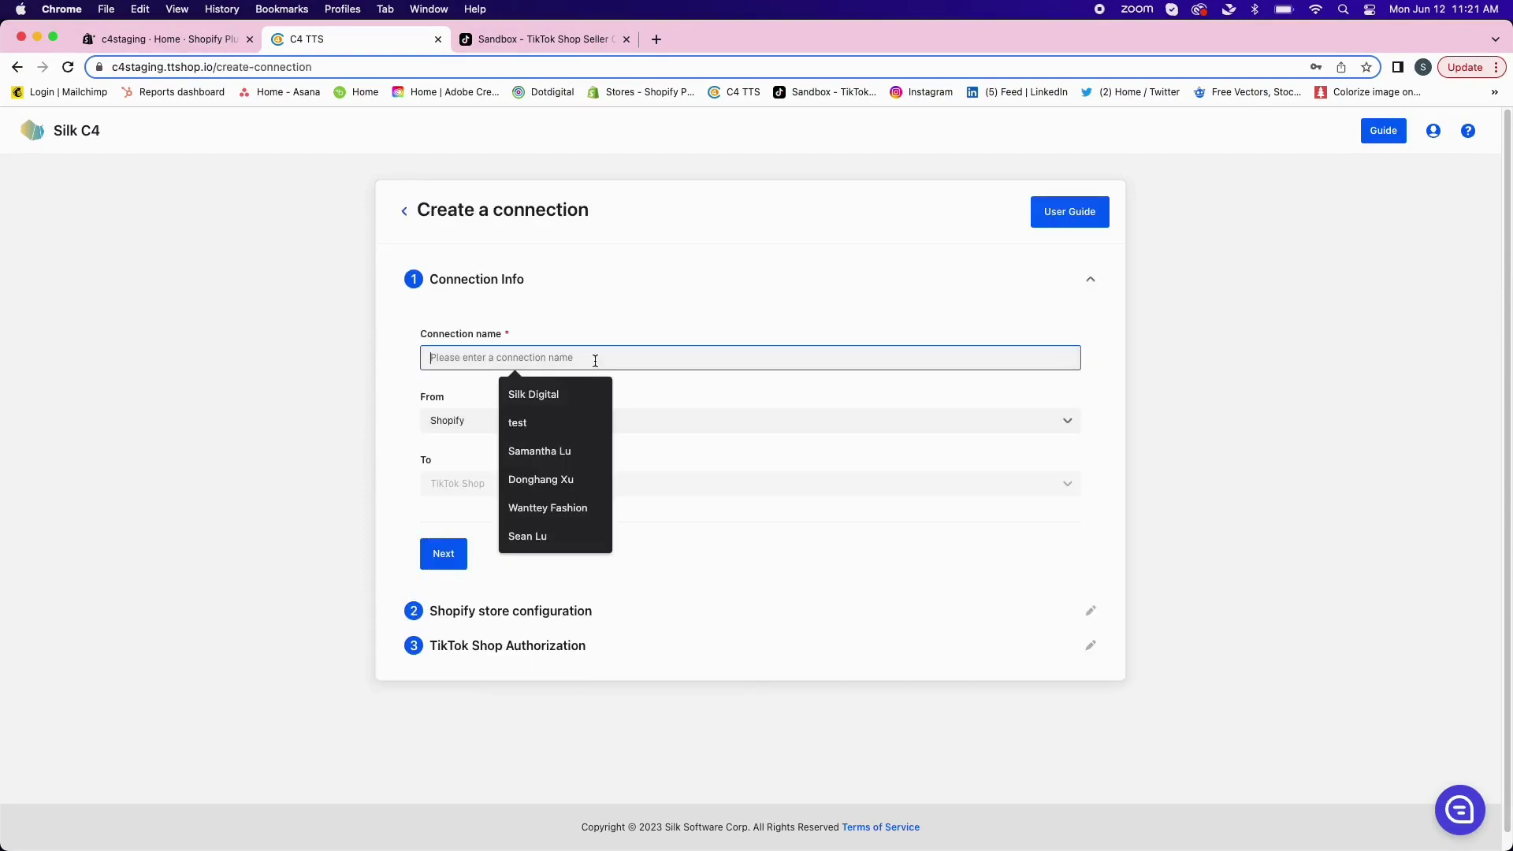
{"action": "type", "text": "Shopify Staging to UK"}
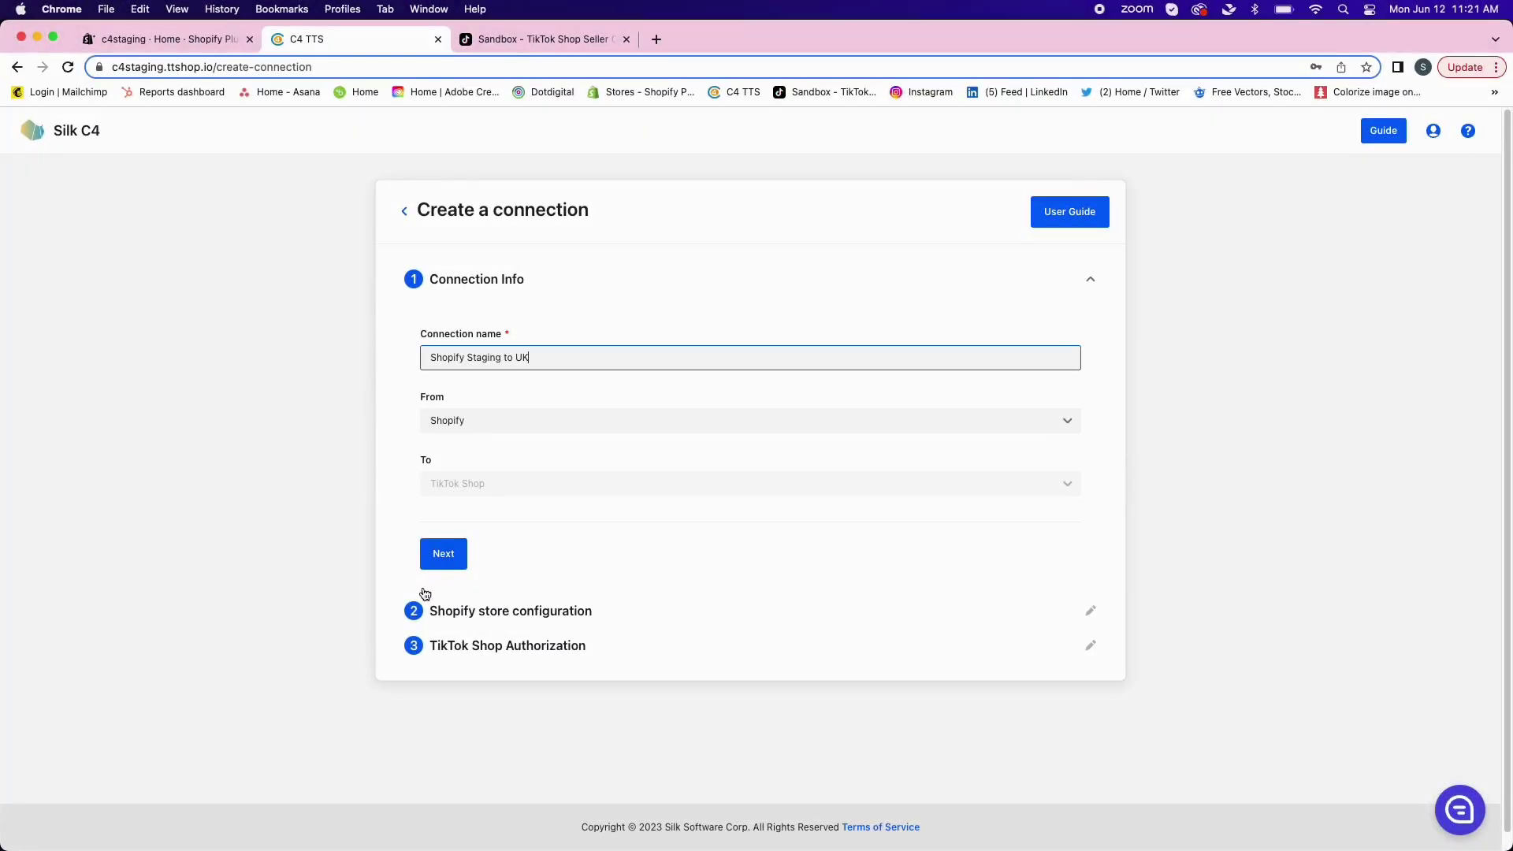
{"action": "left_click", "coordinate": [435, 554]}
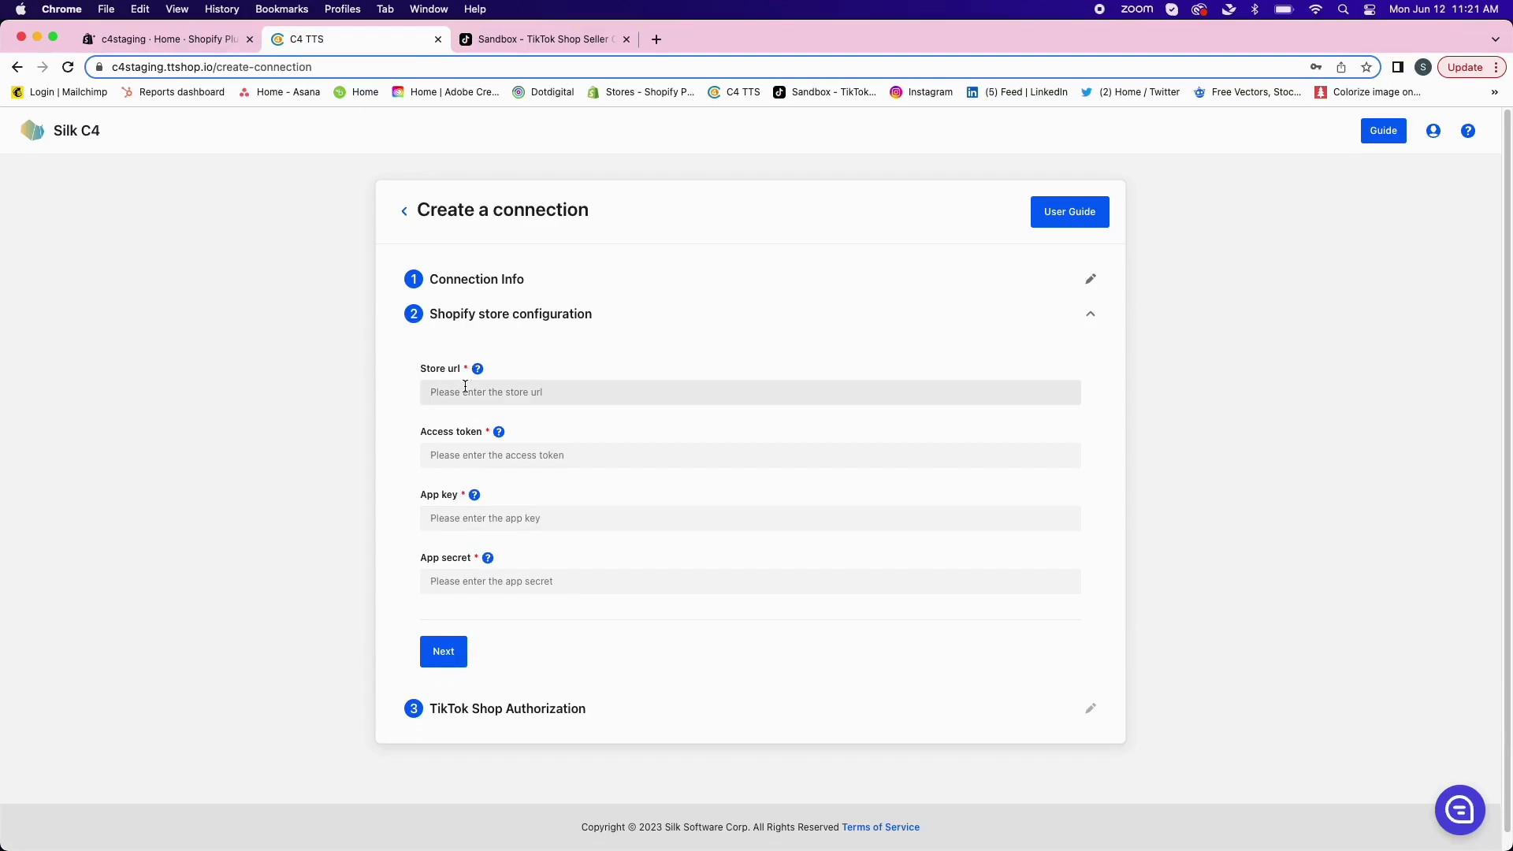
In Shopify Admin Settings > Domains, select the c4staging.myshopify.com domain name for copying.
{"action": "left_click", "coordinate": [163, 44]}
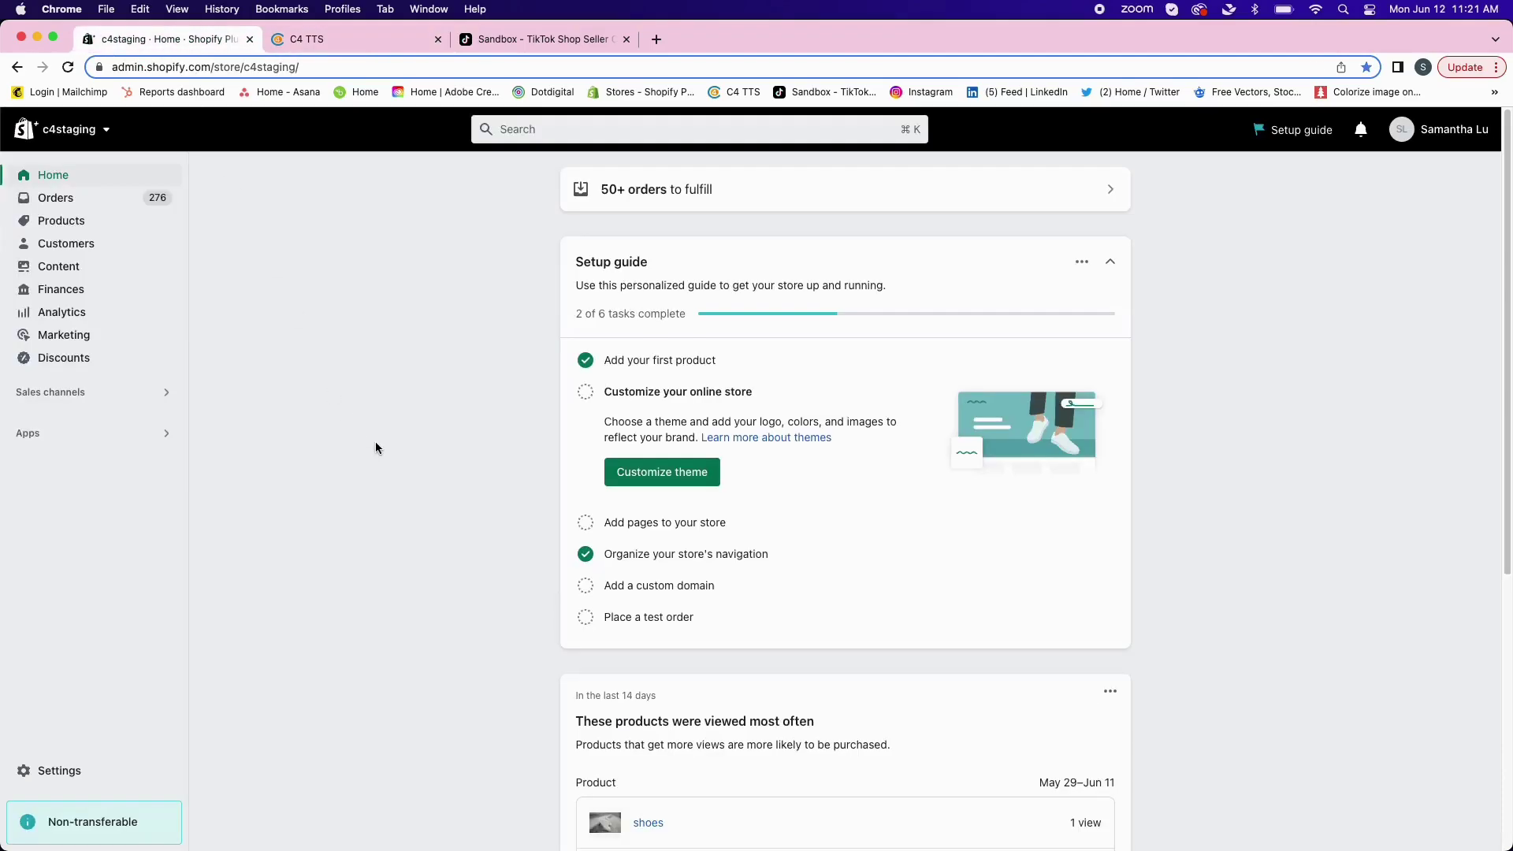
{"action": "left_click", "coordinate": [68, 768]}
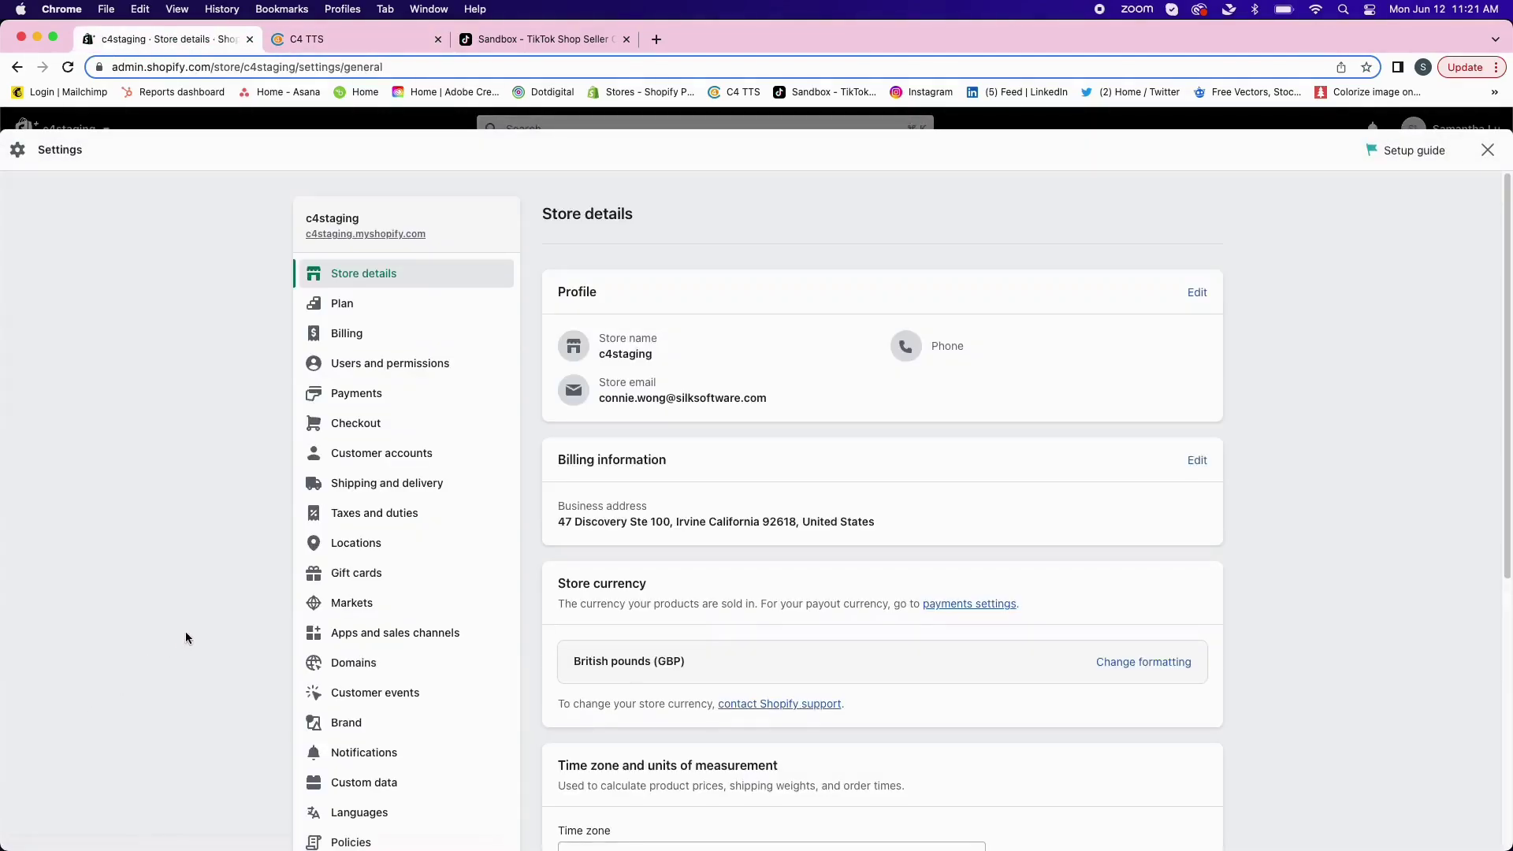
{"action": "scroll", "coordinate": [358, 614], "scroll_direction": "down", "scroll_amount": 1}
{"action": "left_click", "coordinate": [360, 611]}
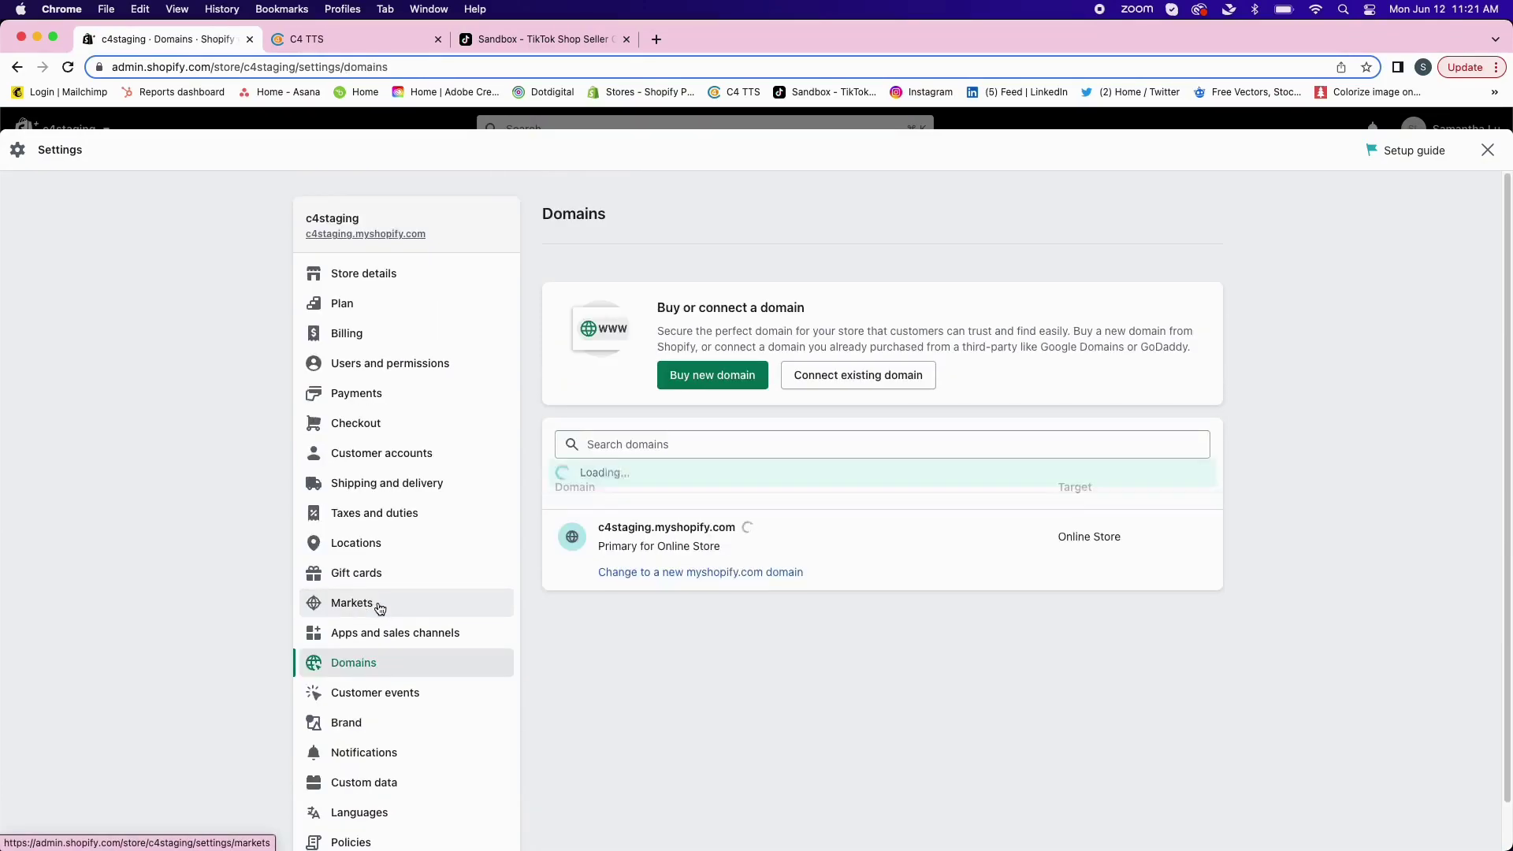
{"action": "left_click", "coordinate": [728, 540]}
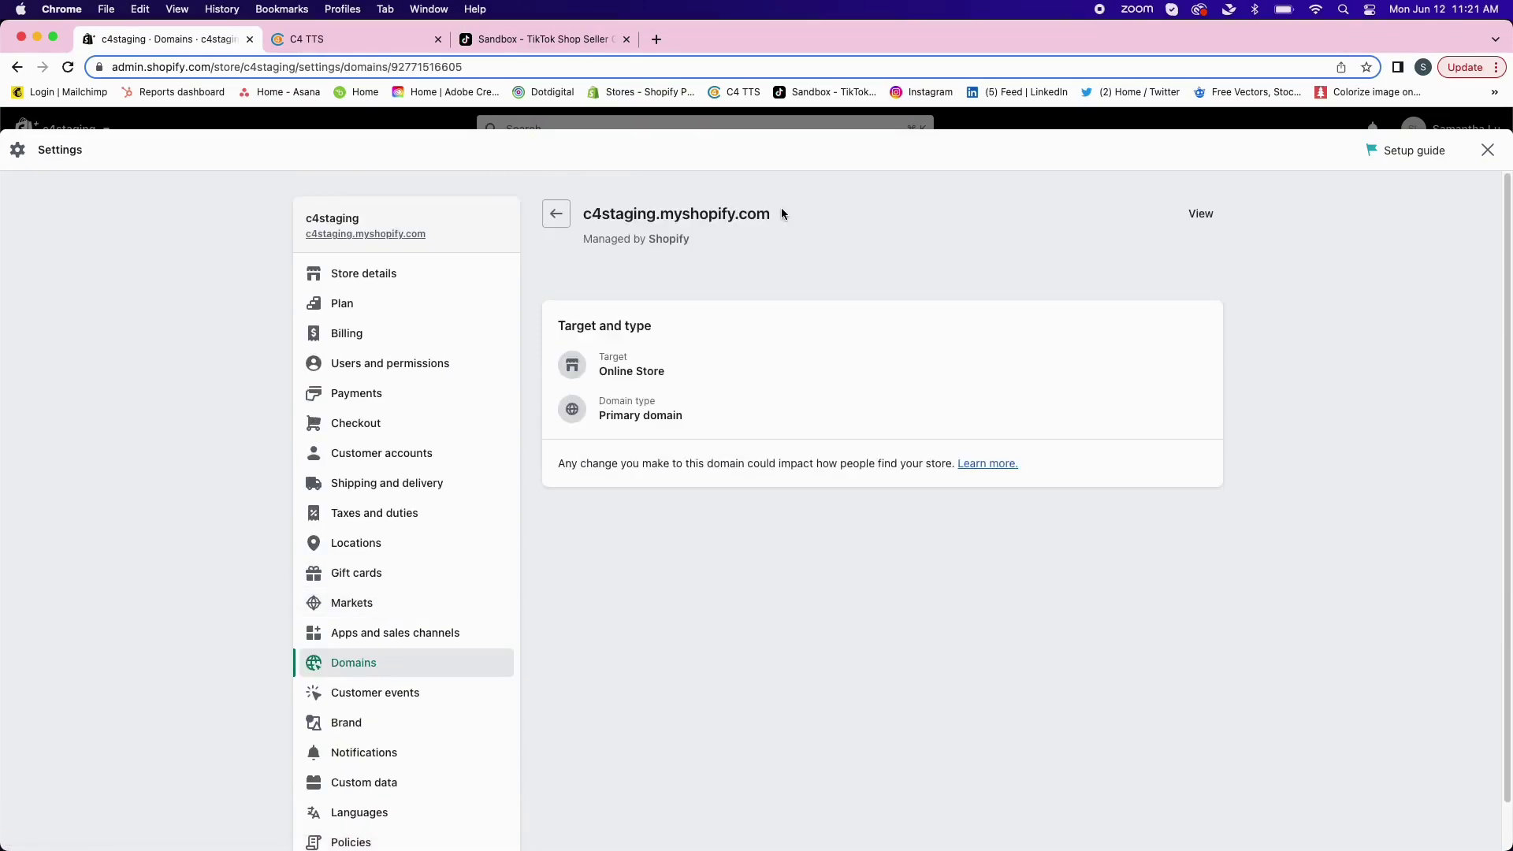
{"action": "left_click_drag", "start_coordinate": [594, 231], "coordinate": [578, 219]}
{"action": "left_click", "coordinate": [307, 40]}
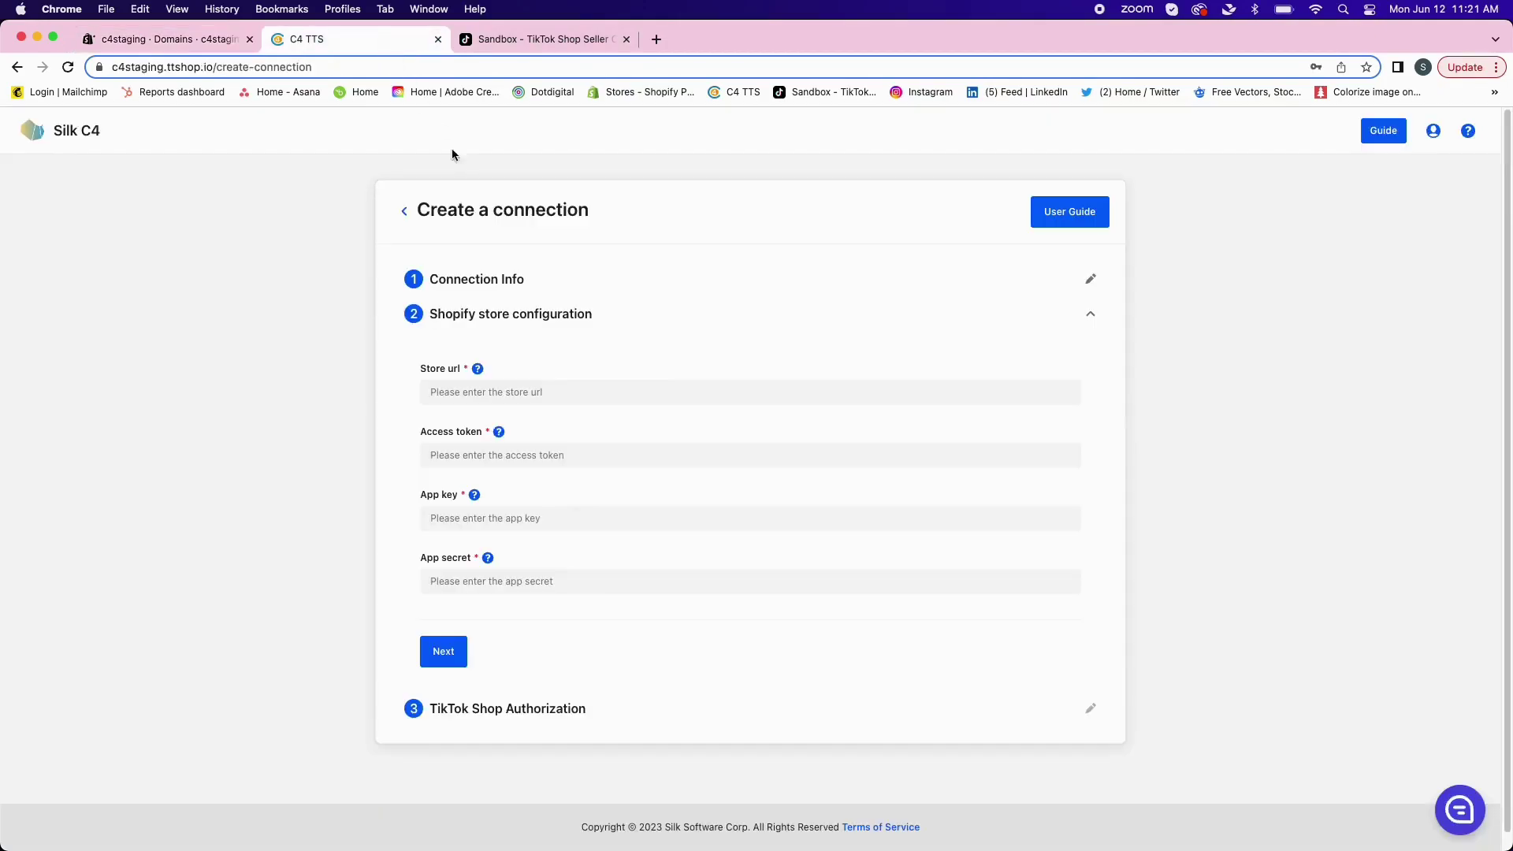
{"action": "left_click", "coordinate": [472, 390]}
{"action": "type", "text": "Domains c4staging.myshopify.com"}
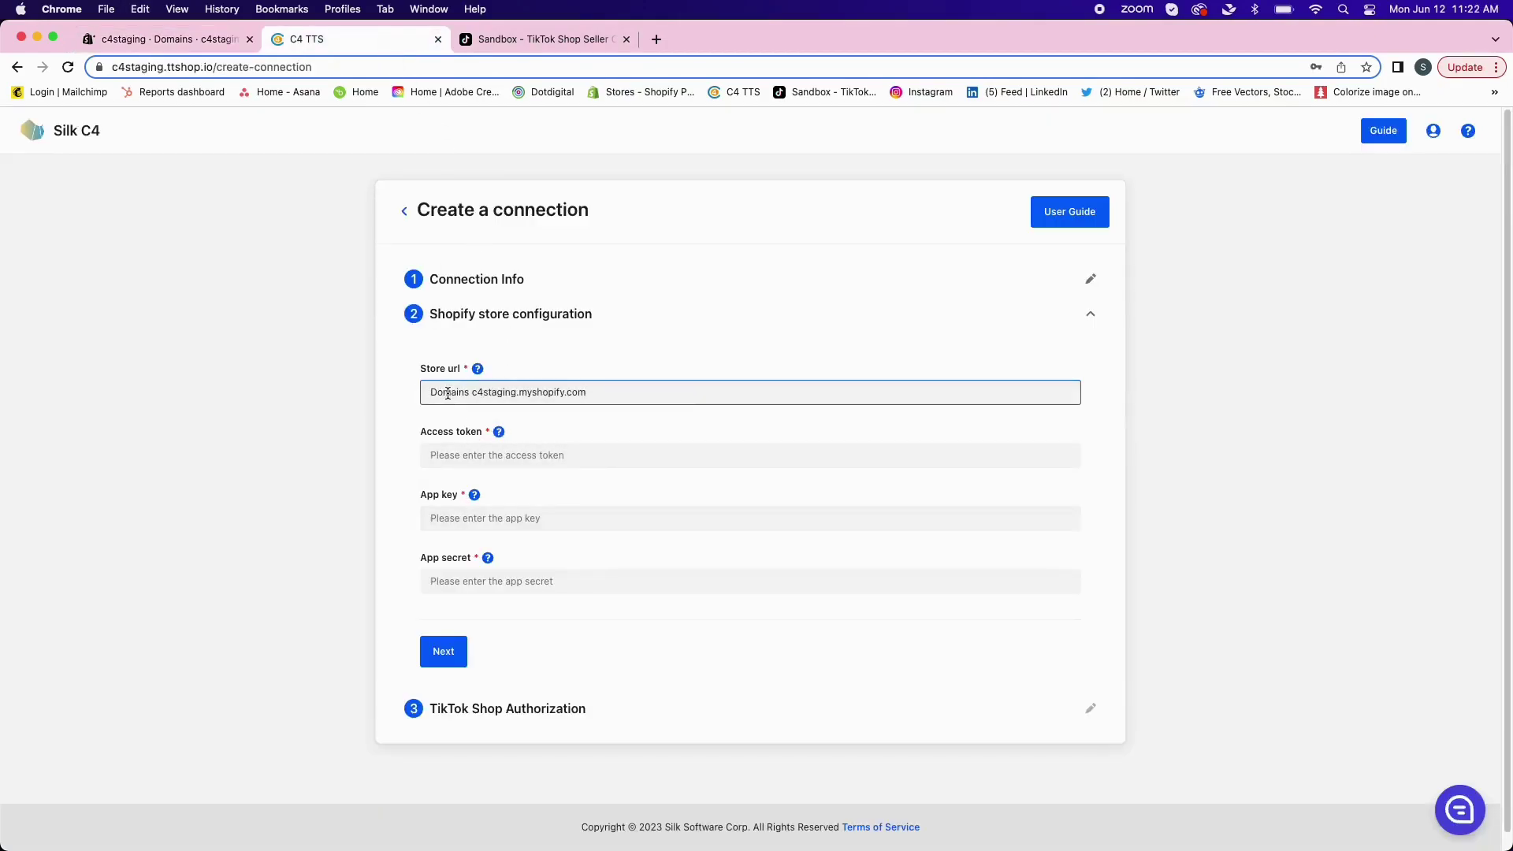
{"action": "left_click_drag", "start_coordinate": [470, 393], "coordinate": [414, 402]}
{"action": "type", "text": "htt"}
{"action": "type", "text": "ps://"}
{"action": "double_click", "coordinate": [115, 67]}
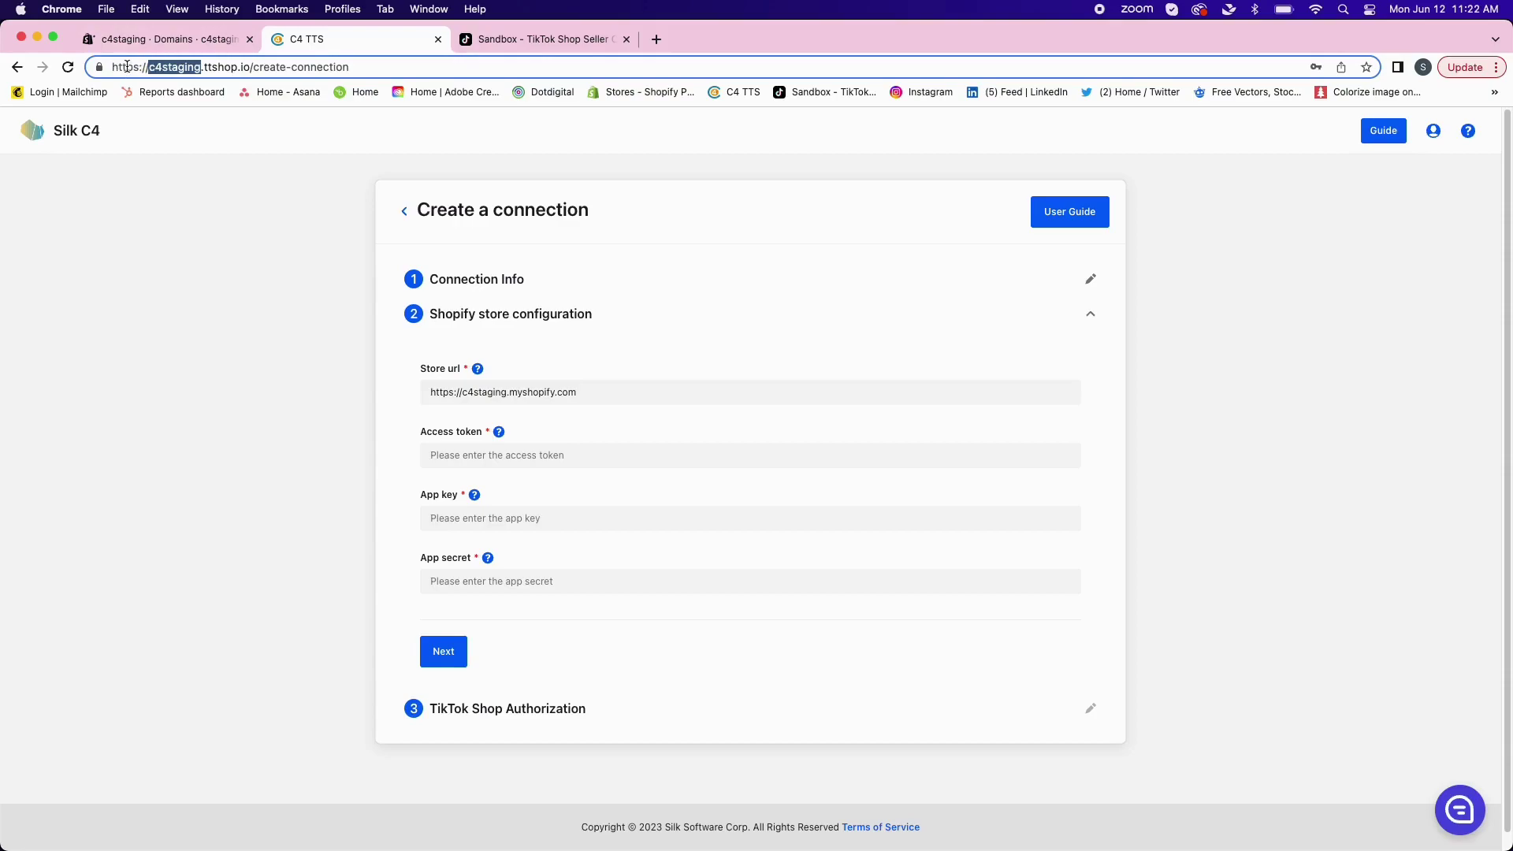
{"action": "left_click", "coordinate": [487, 457]}
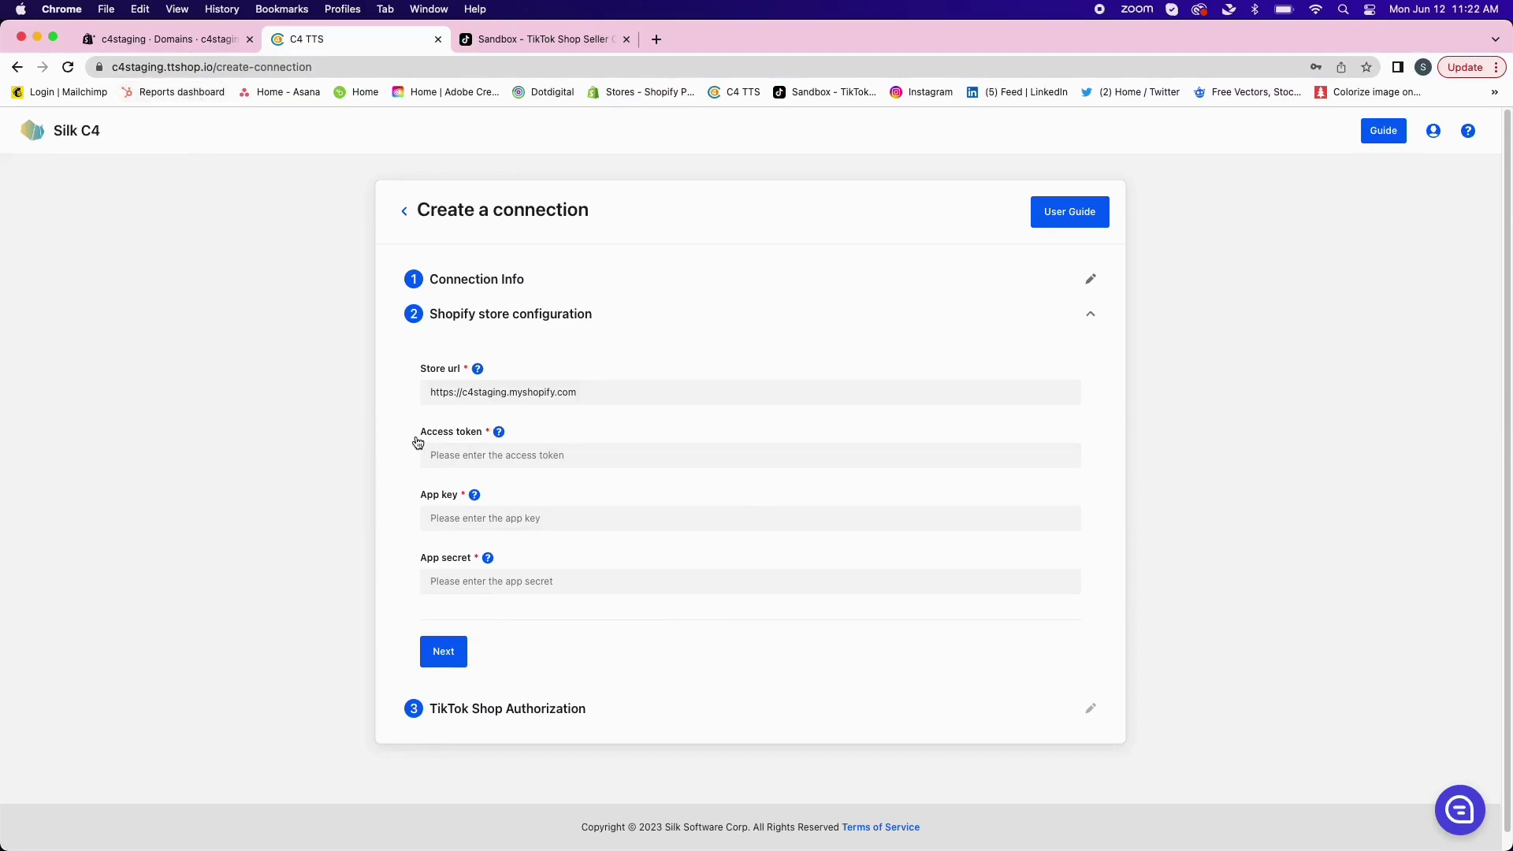
In Apps and sales channels > Develop apps, create a custom app named 'Shopify Test'.
{"action": "left_click", "coordinate": [171, 41]}
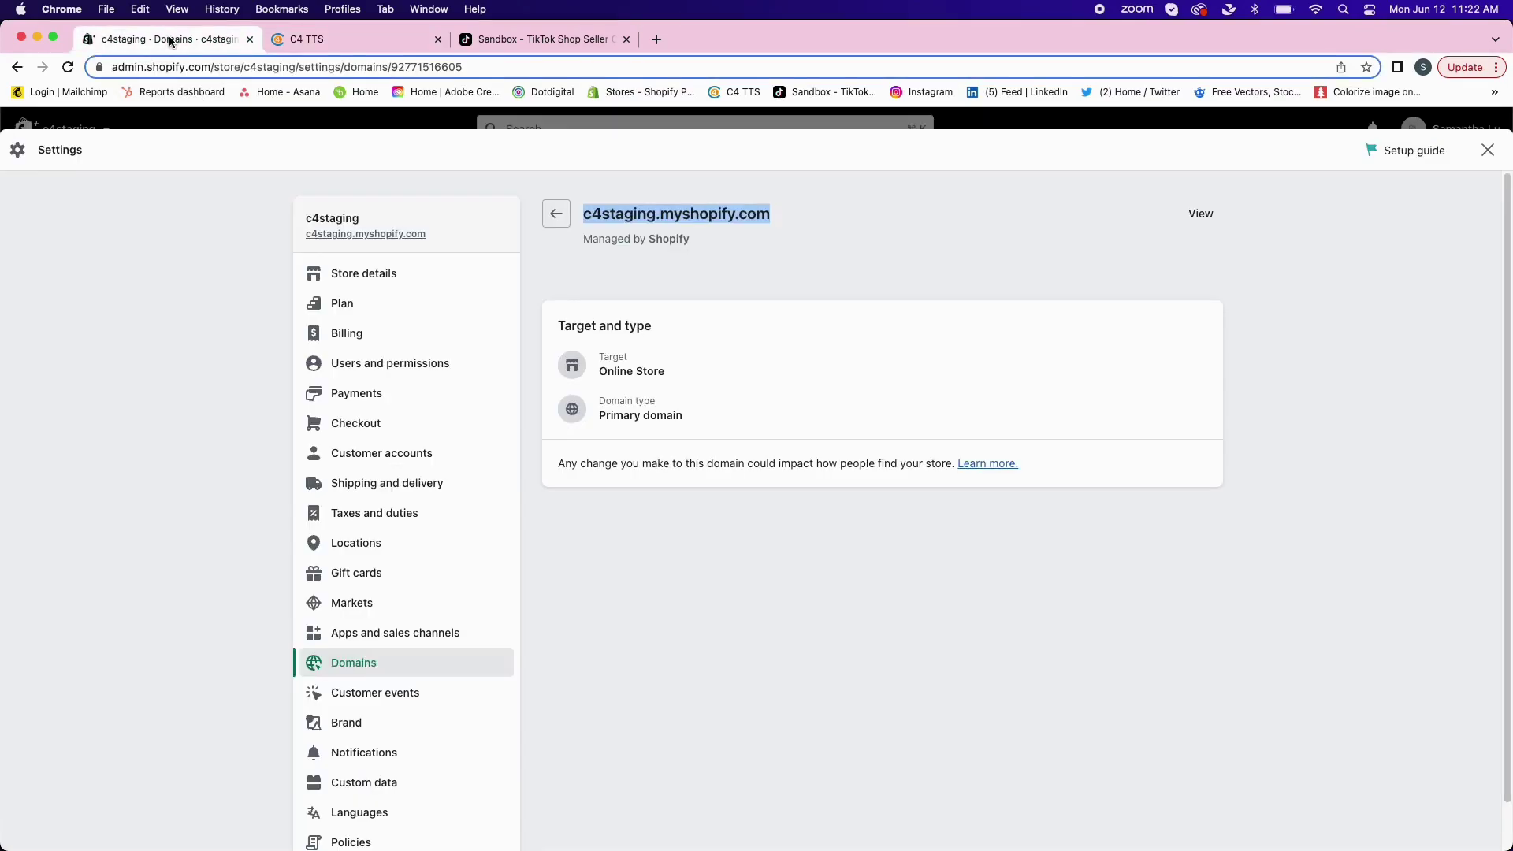
{"action": "left_click", "coordinate": [395, 639]}
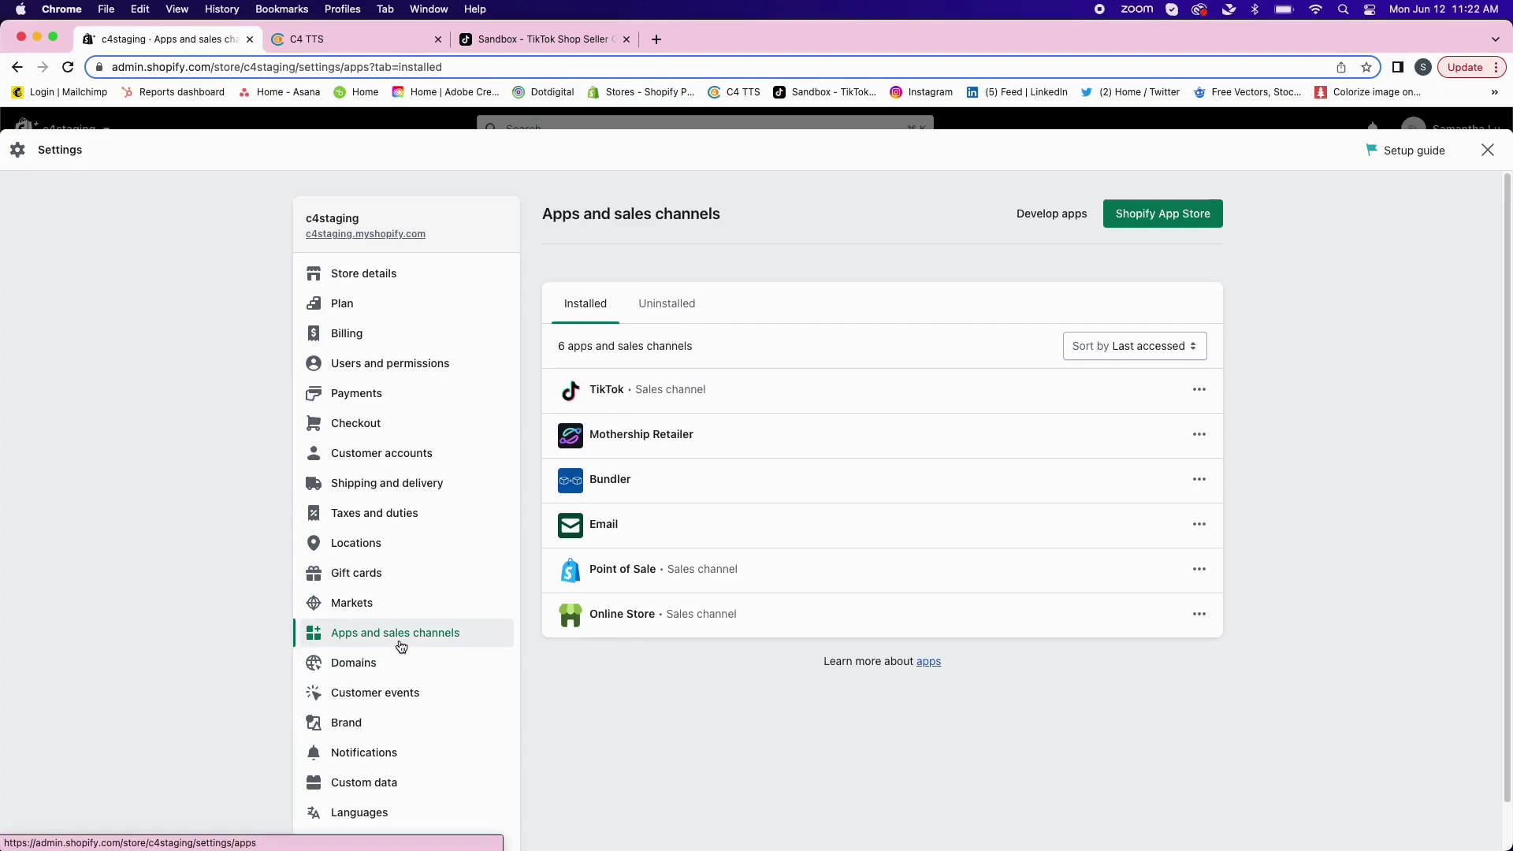
{"action": "left_click", "coordinate": [1063, 220]}
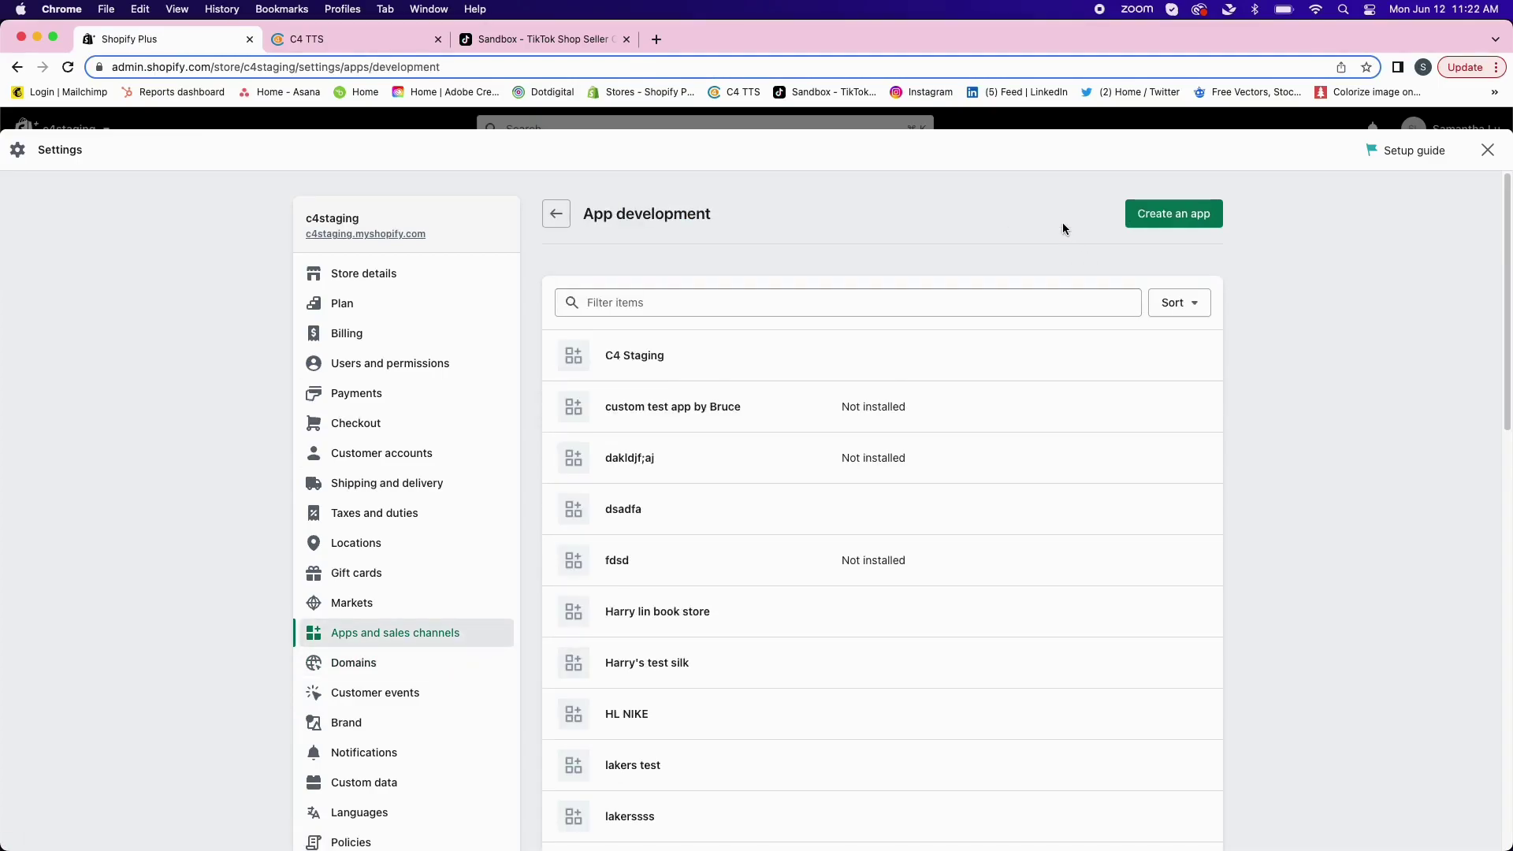
{"action": "left_click", "coordinate": [1168, 219]}
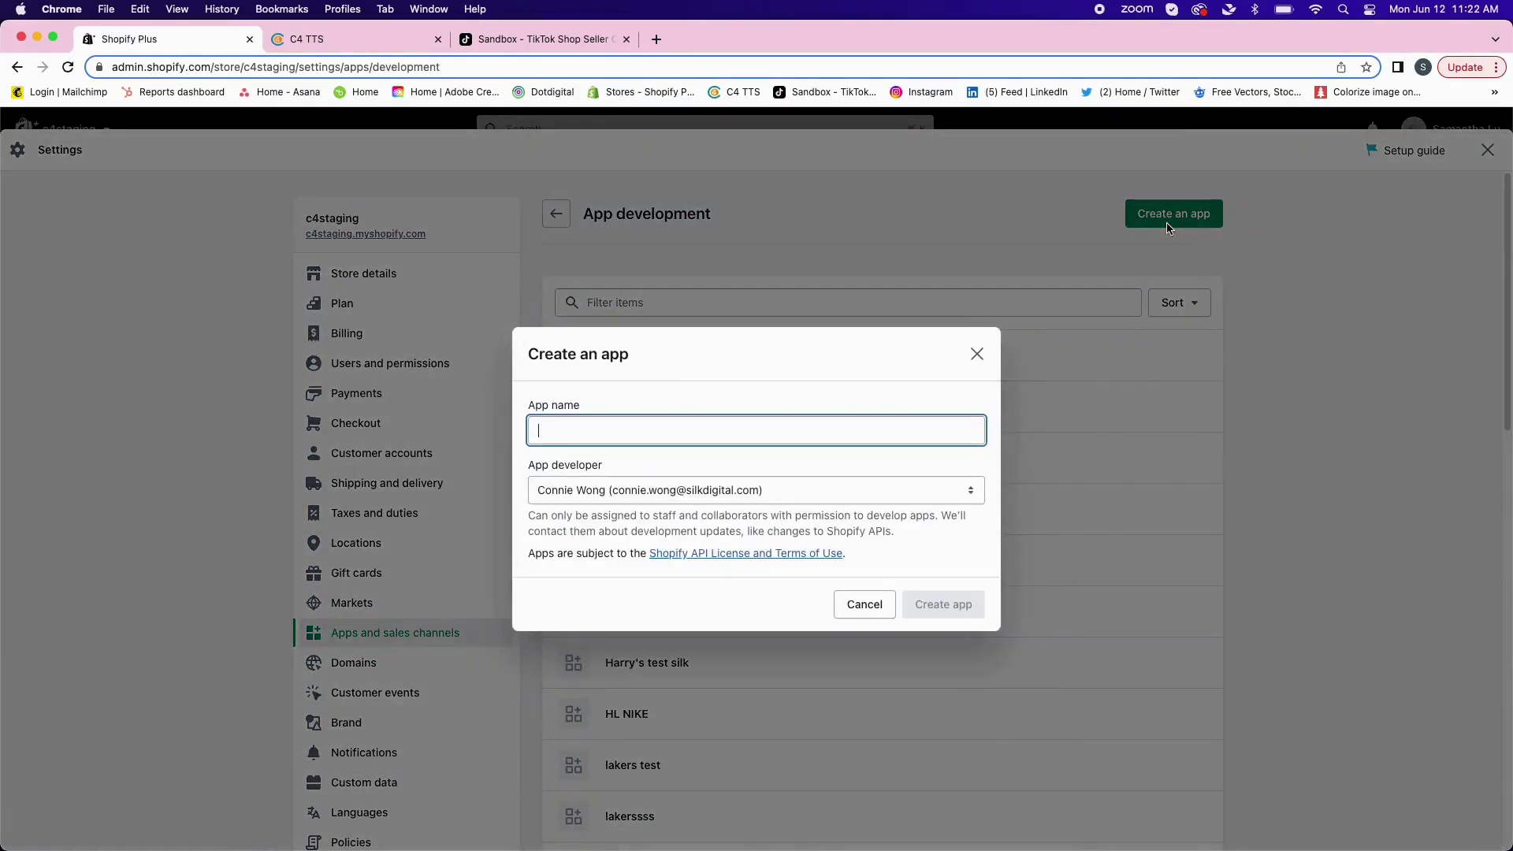
{"action": "type", "text": "Shopify Test"}
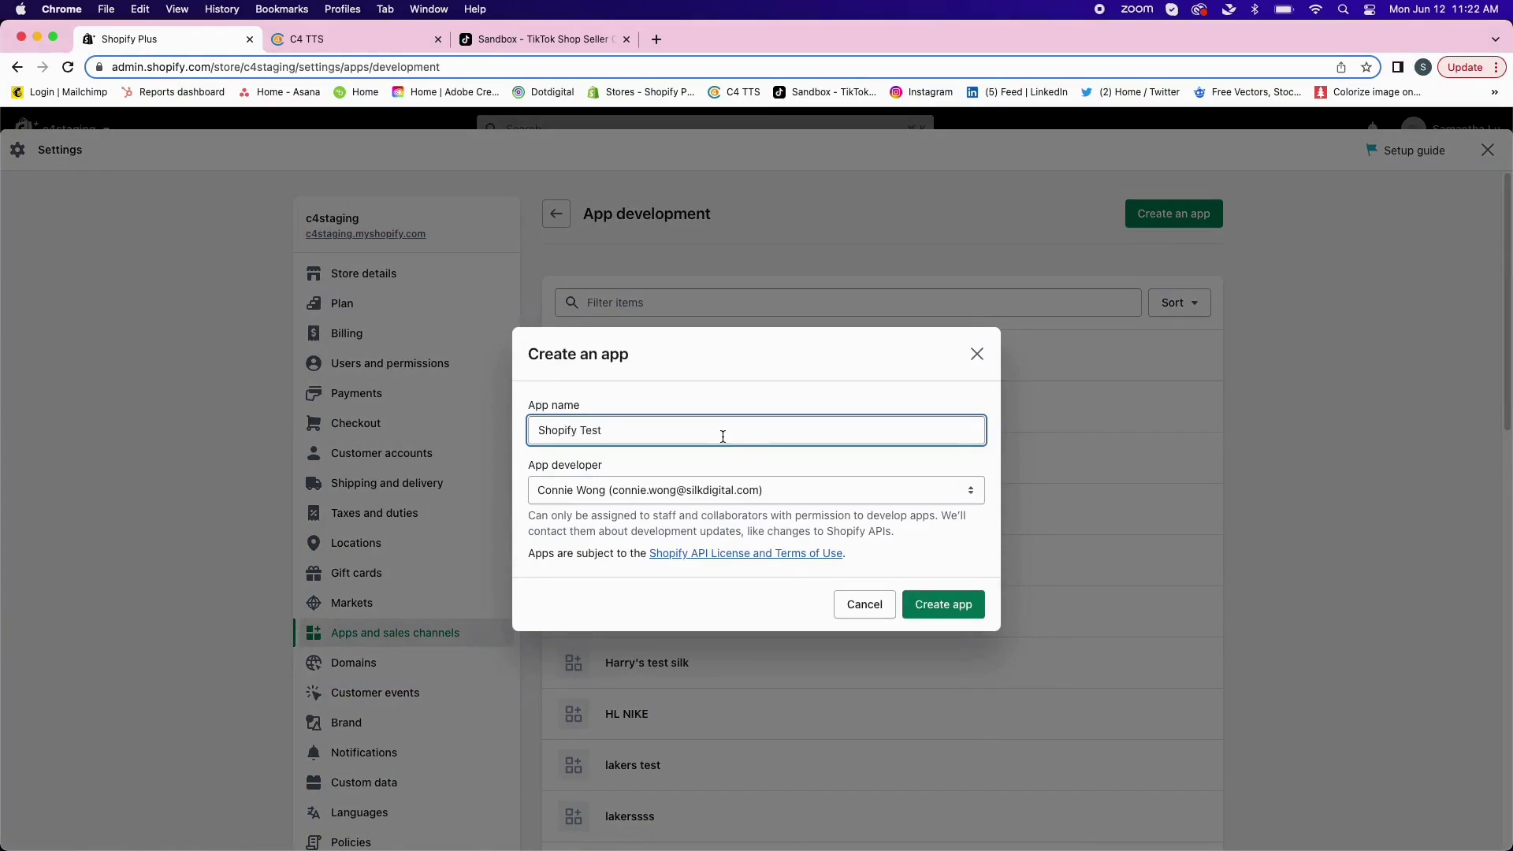
{"action": "left_click", "coordinate": [951, 605]}
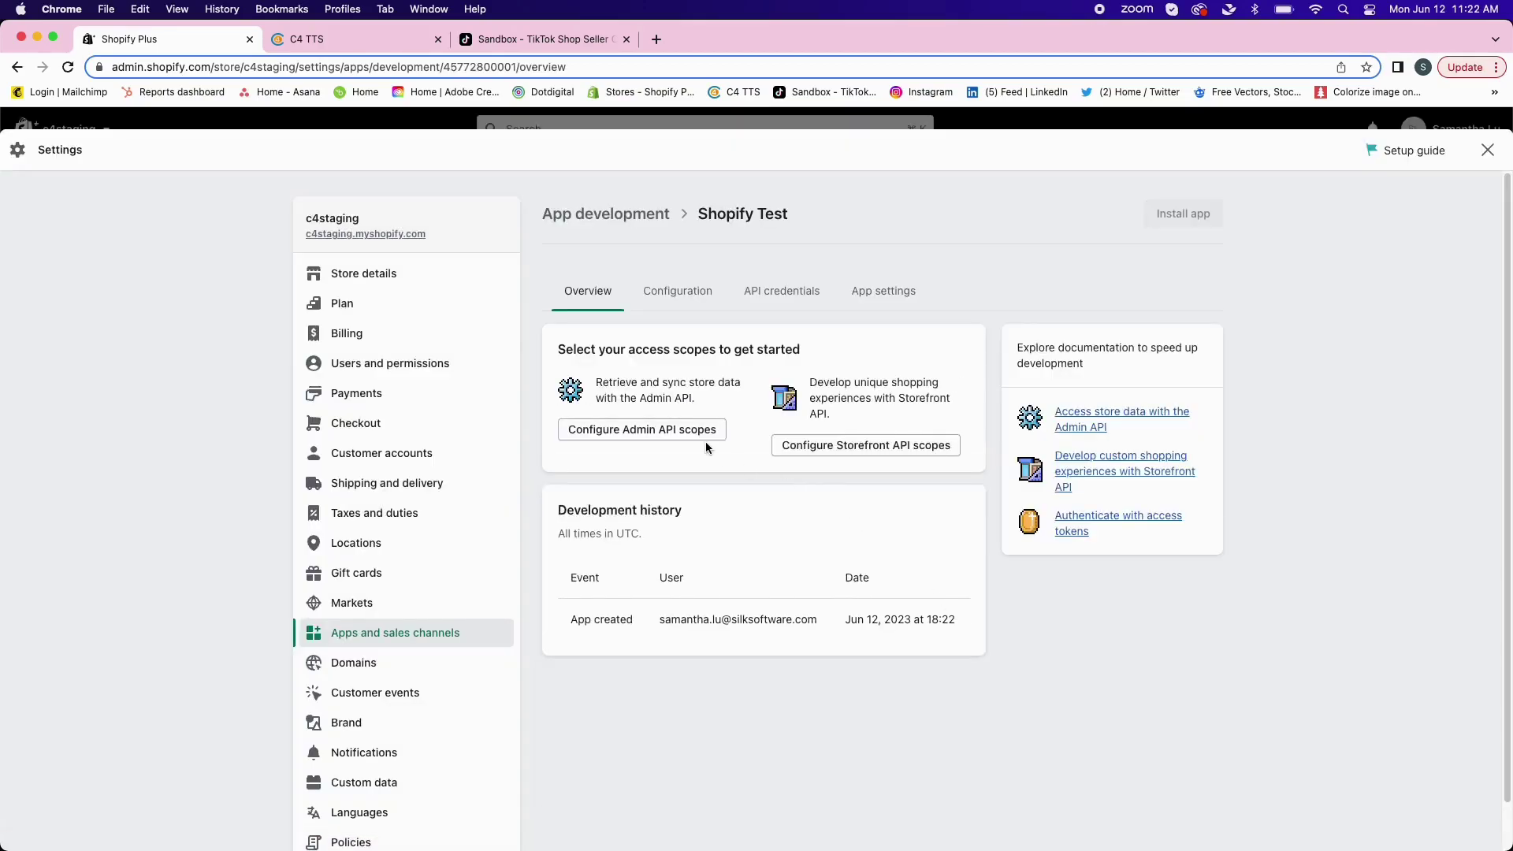
Grant the app read and write Admin API scopes for products and orders.
{"action": "left_click", "coordinate": [699, 430]}
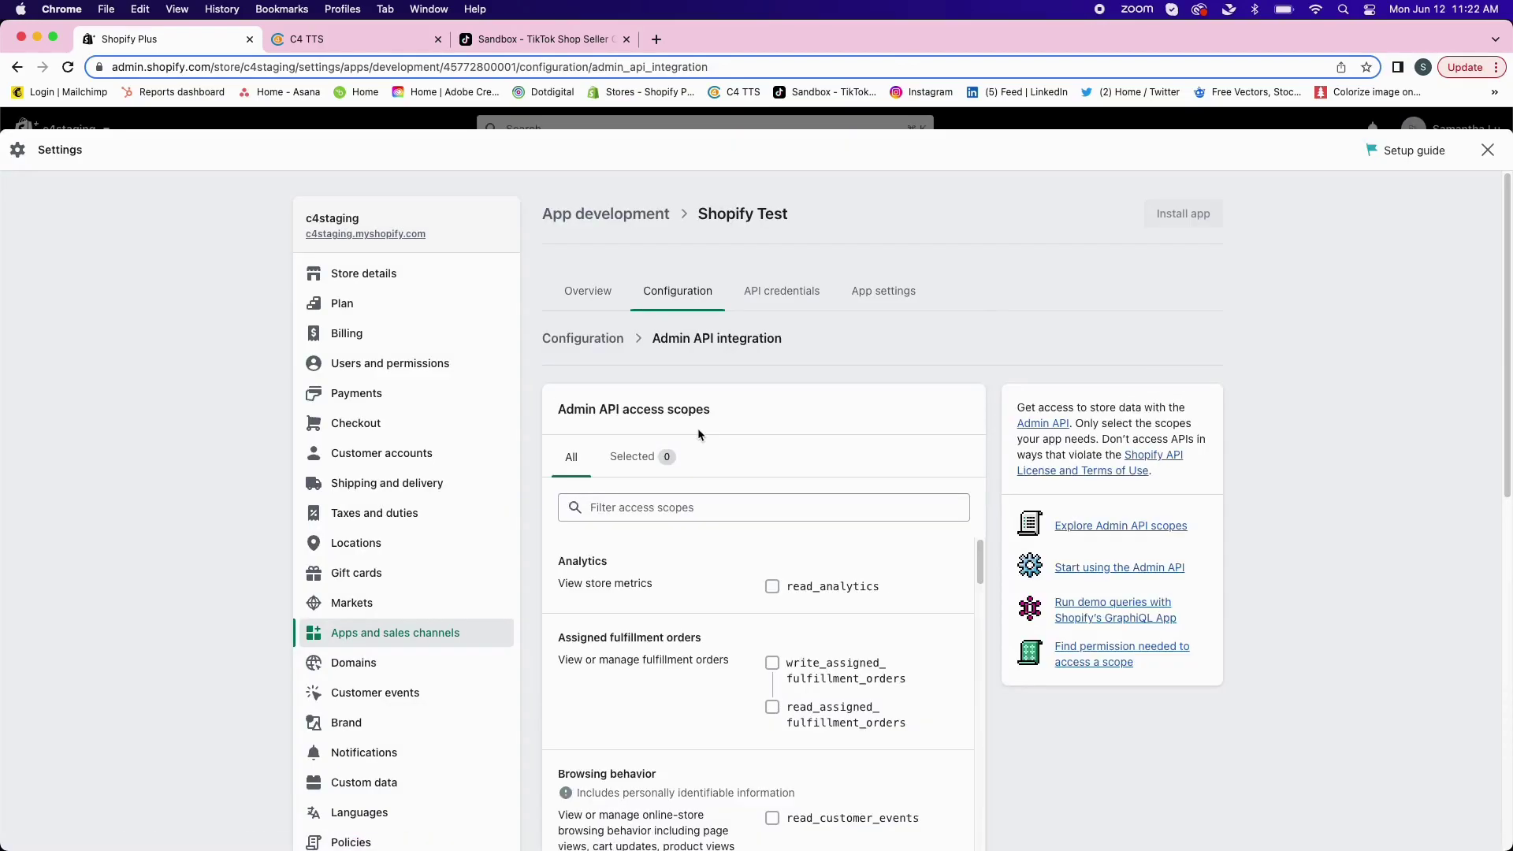
{"action": "left_click", "coordinate": [694, 511]}
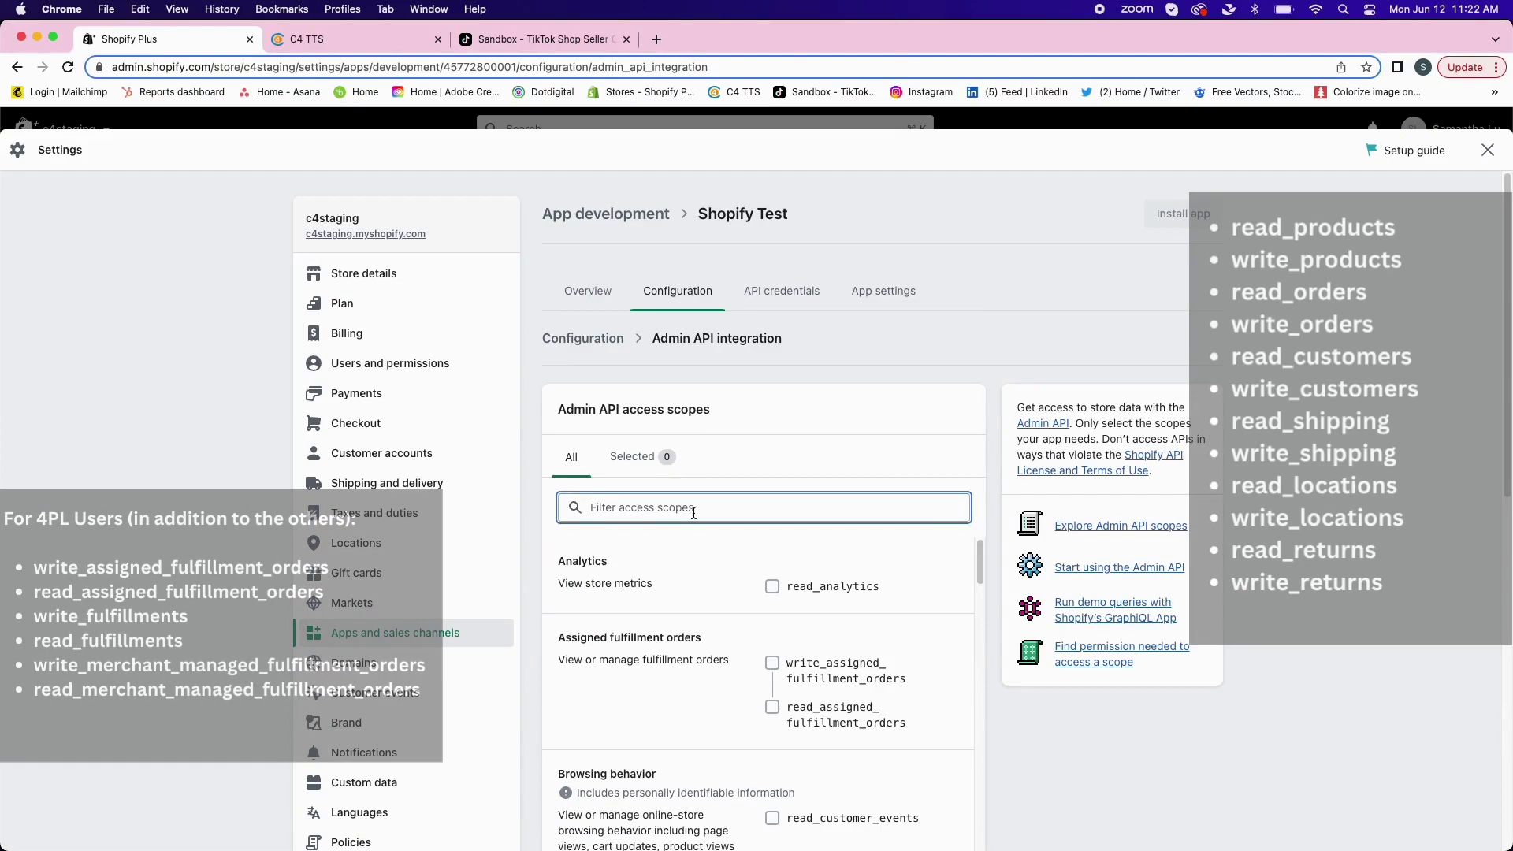
{"action": "type", "text": "produc"}
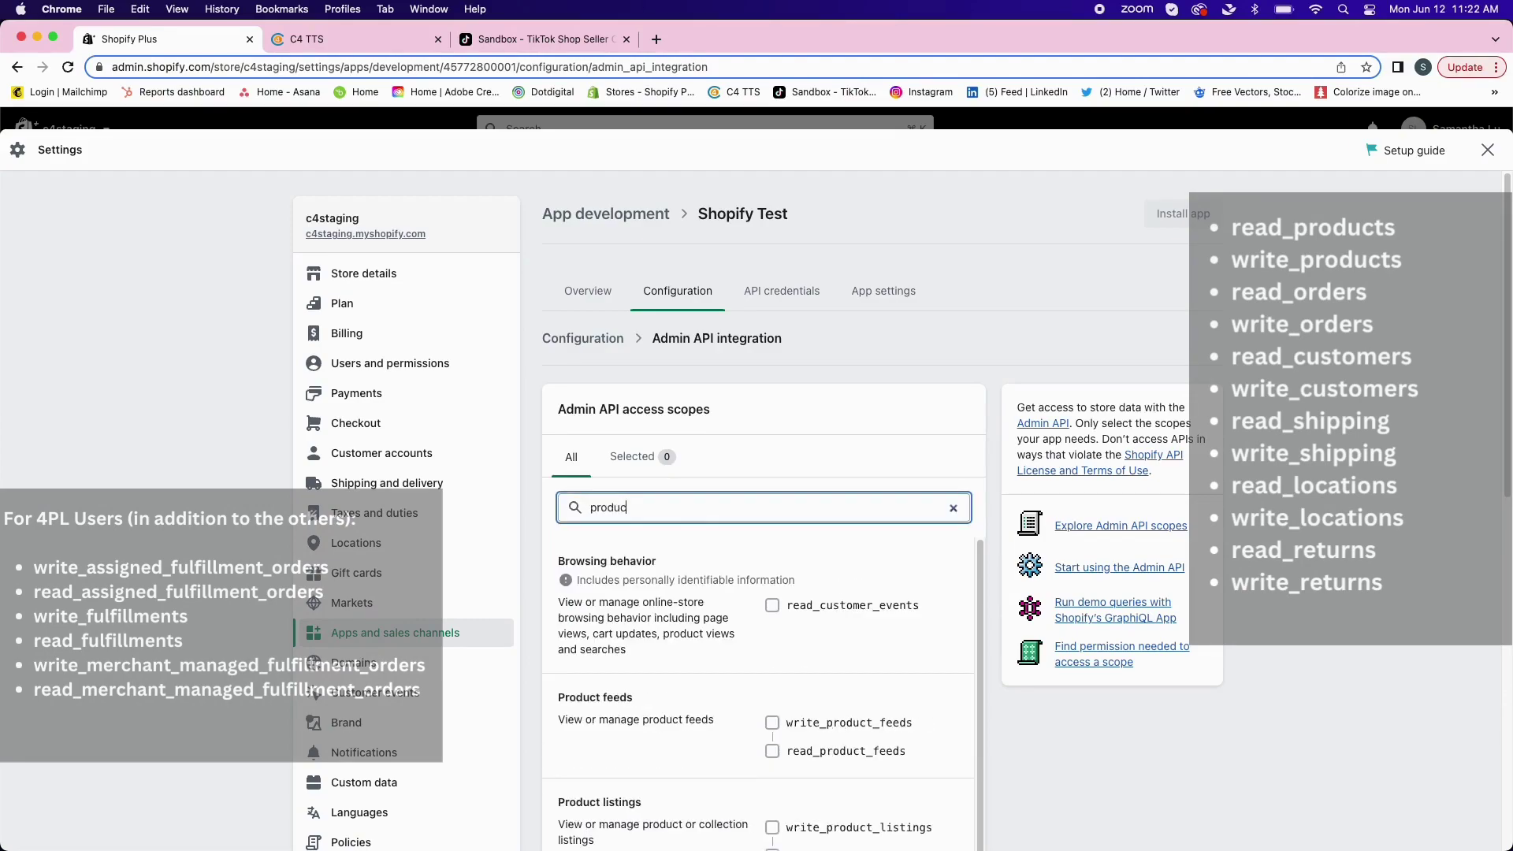
{"action": "type", "text": "ts"}
{"action": "left_click", "coordinate": [772, 587]}
{"action": "left_click", "coordinate": [771, 615]}
{"action": "left_click", "coordinate": [700, 507]}
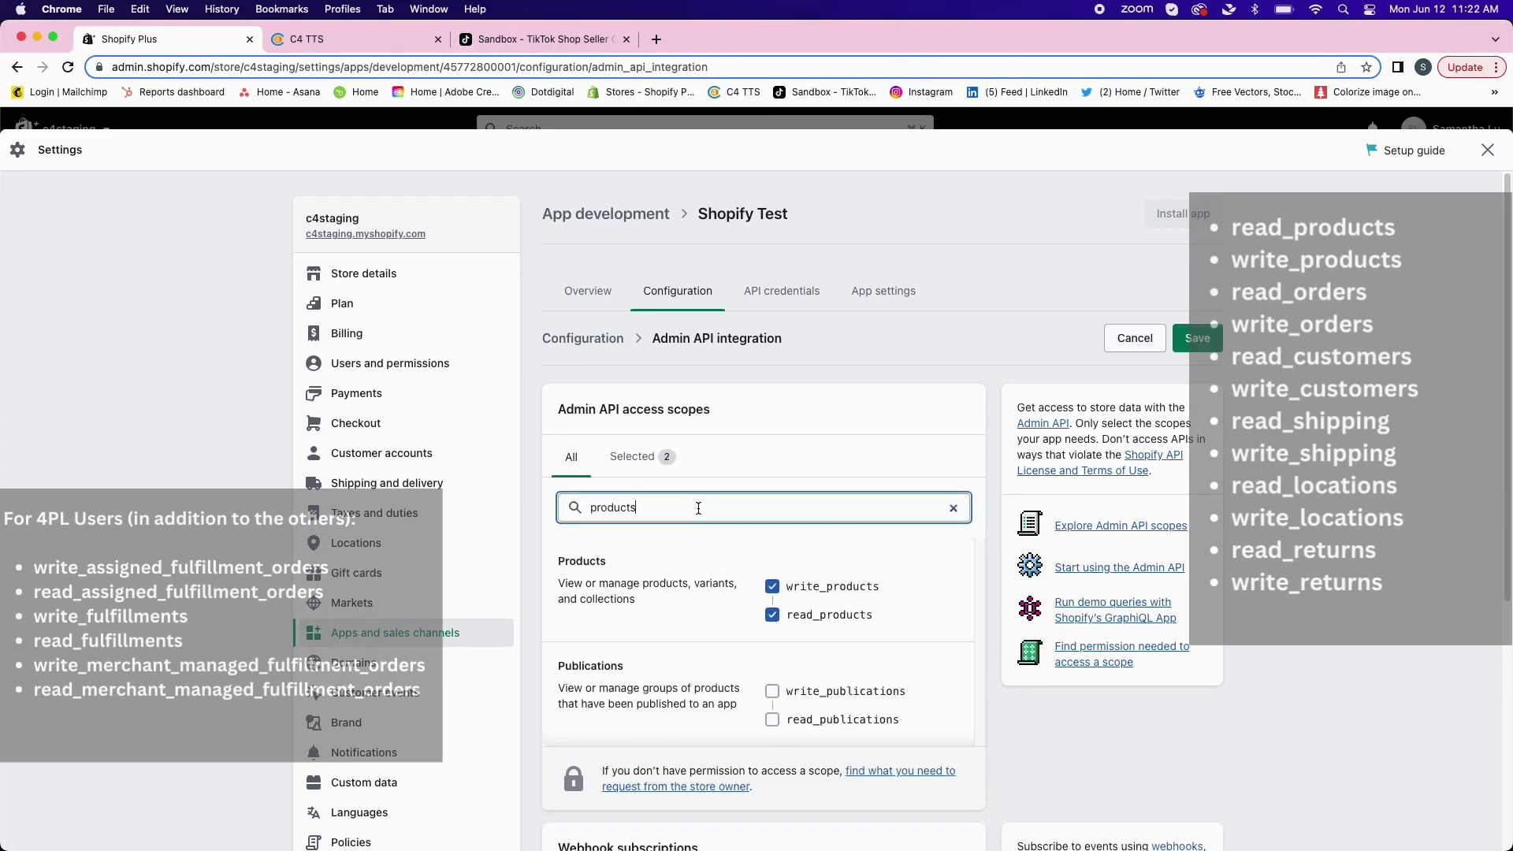
{"action": "double_click", "coordinate": [699, 507]}
{"action": "key", "text": "BackSpace"}
{"action": "type", "text": "or"}
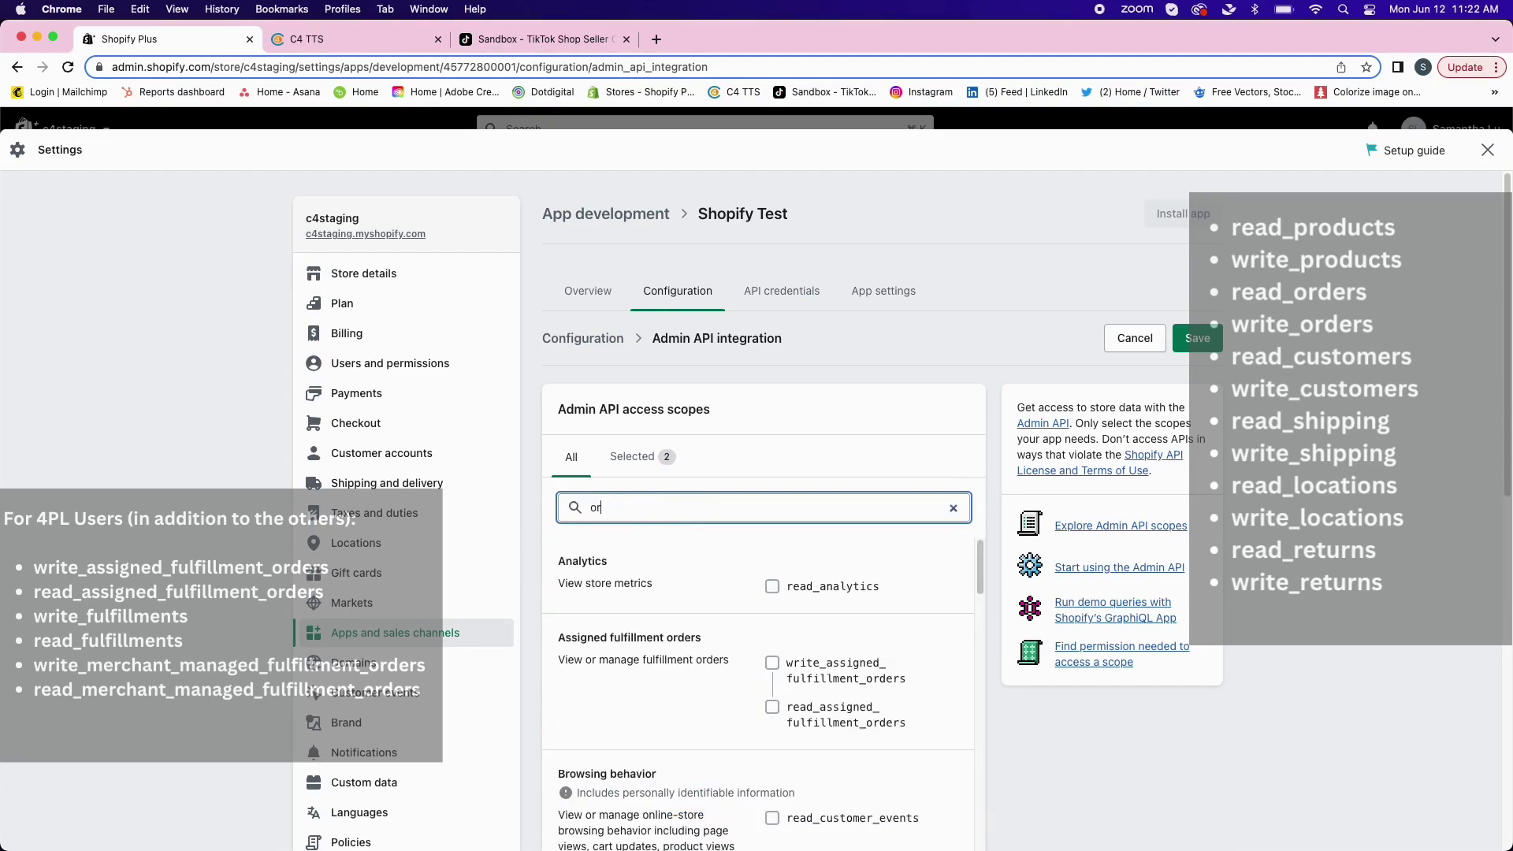
{"action": "type", "text": "ders"}
{"action": "scroll", "coordinate": [721, 556], "scroll_direction": "down", "scroll_amount": 2}
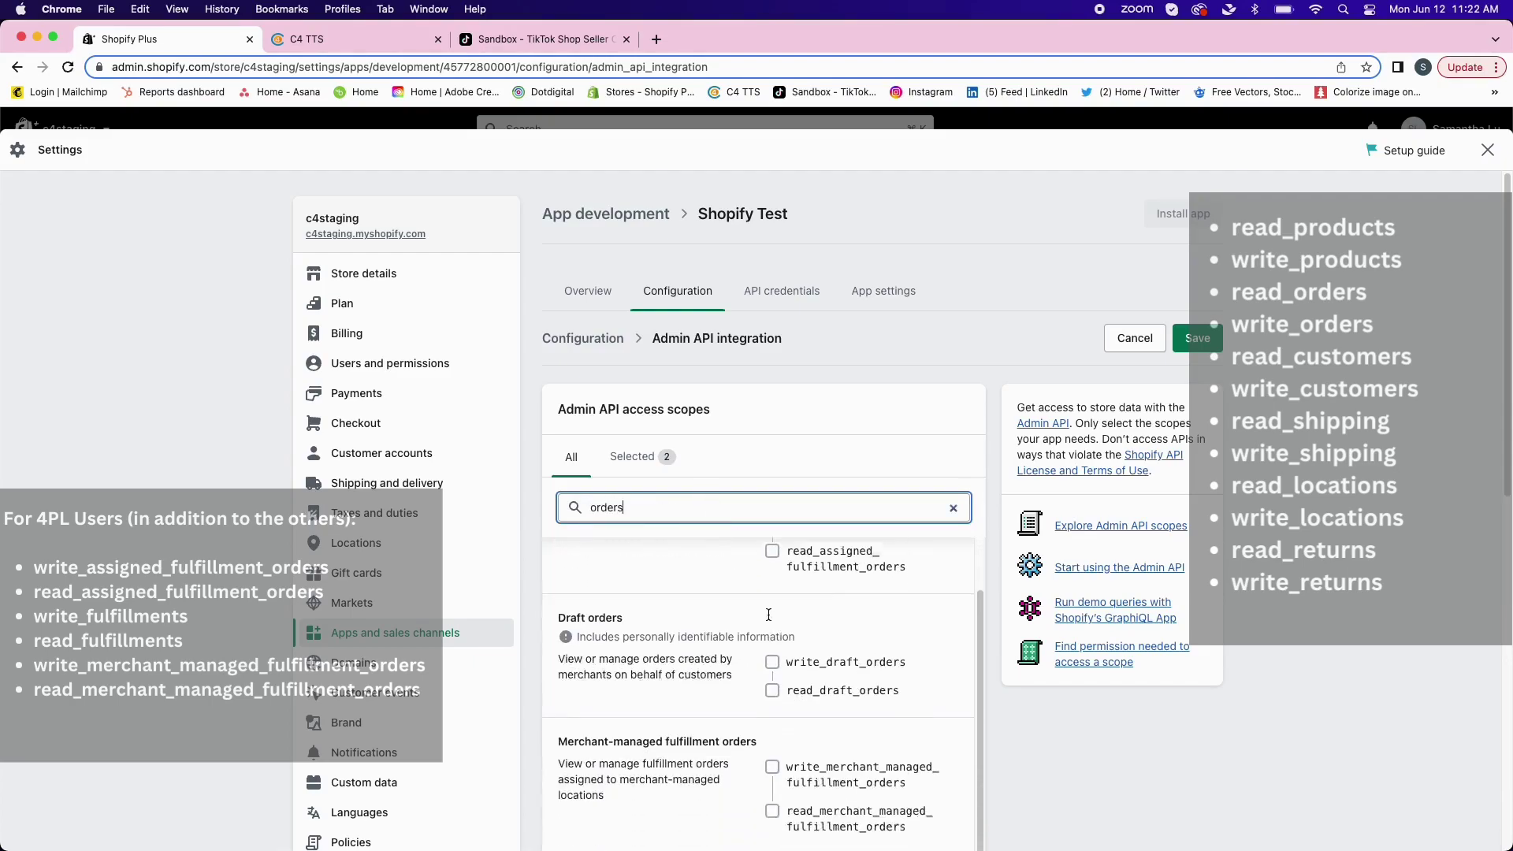
{"action": "scroll", "coordinate": [757, 616], "scroll_direction": "down", "scroll_amount": 2}
{"action": "scroll", "coordinate": [777, 647], "scroll_direction": "down", "scroll_amount": 2}
{"action": "scroll", "coordinate": [791, 673], "scroll_direction": "down", "scroll_amount": 2}
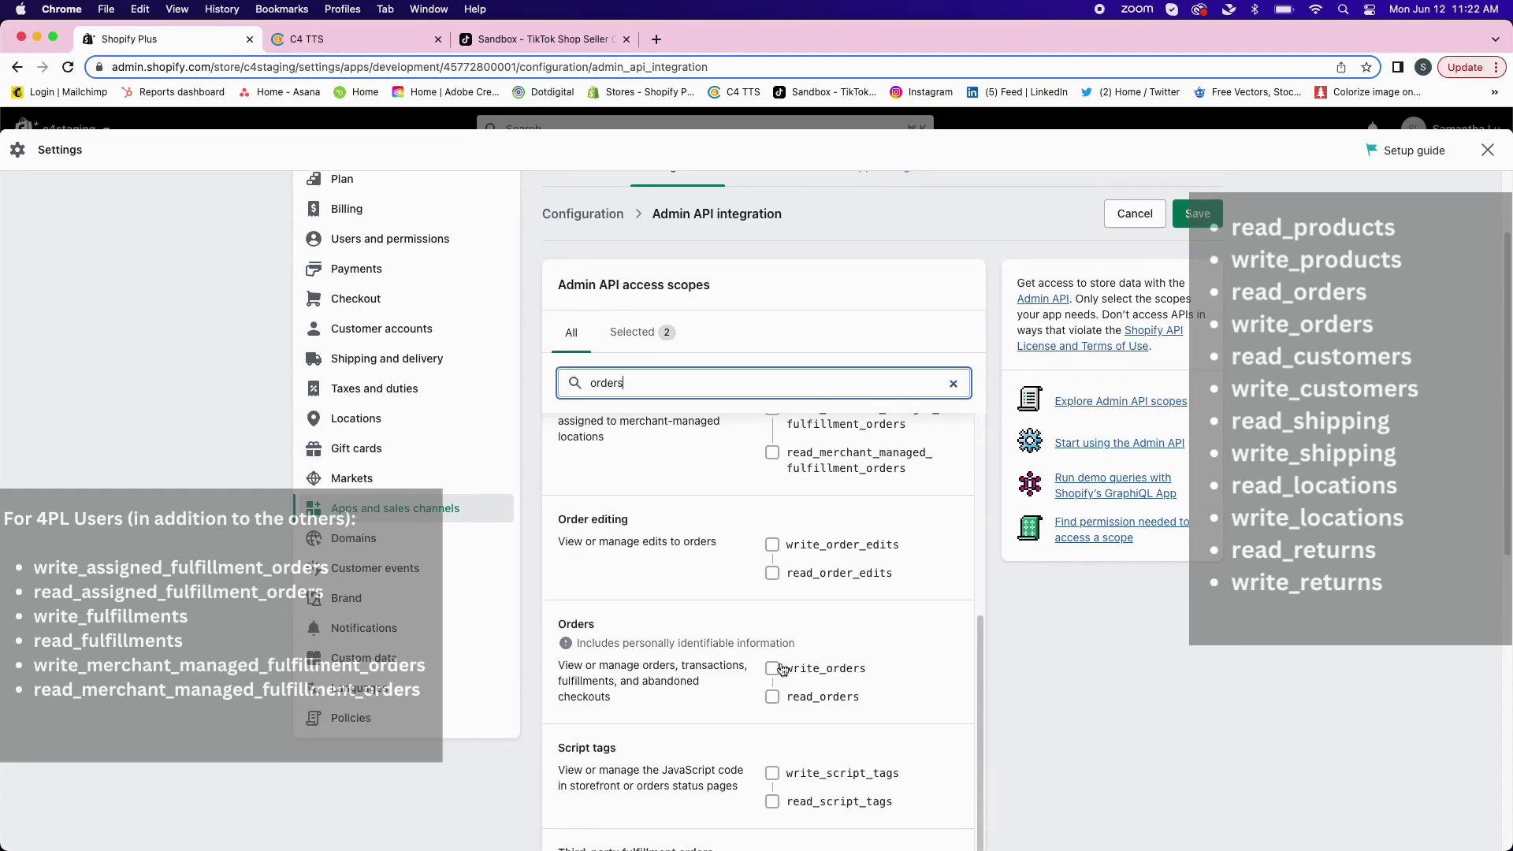
{"action": "left_click", "coordinate": [775, 669]}
{"action": "double_click", "coordinate": [668, 394]}
{"action": "key", "text": "BackSpace"}
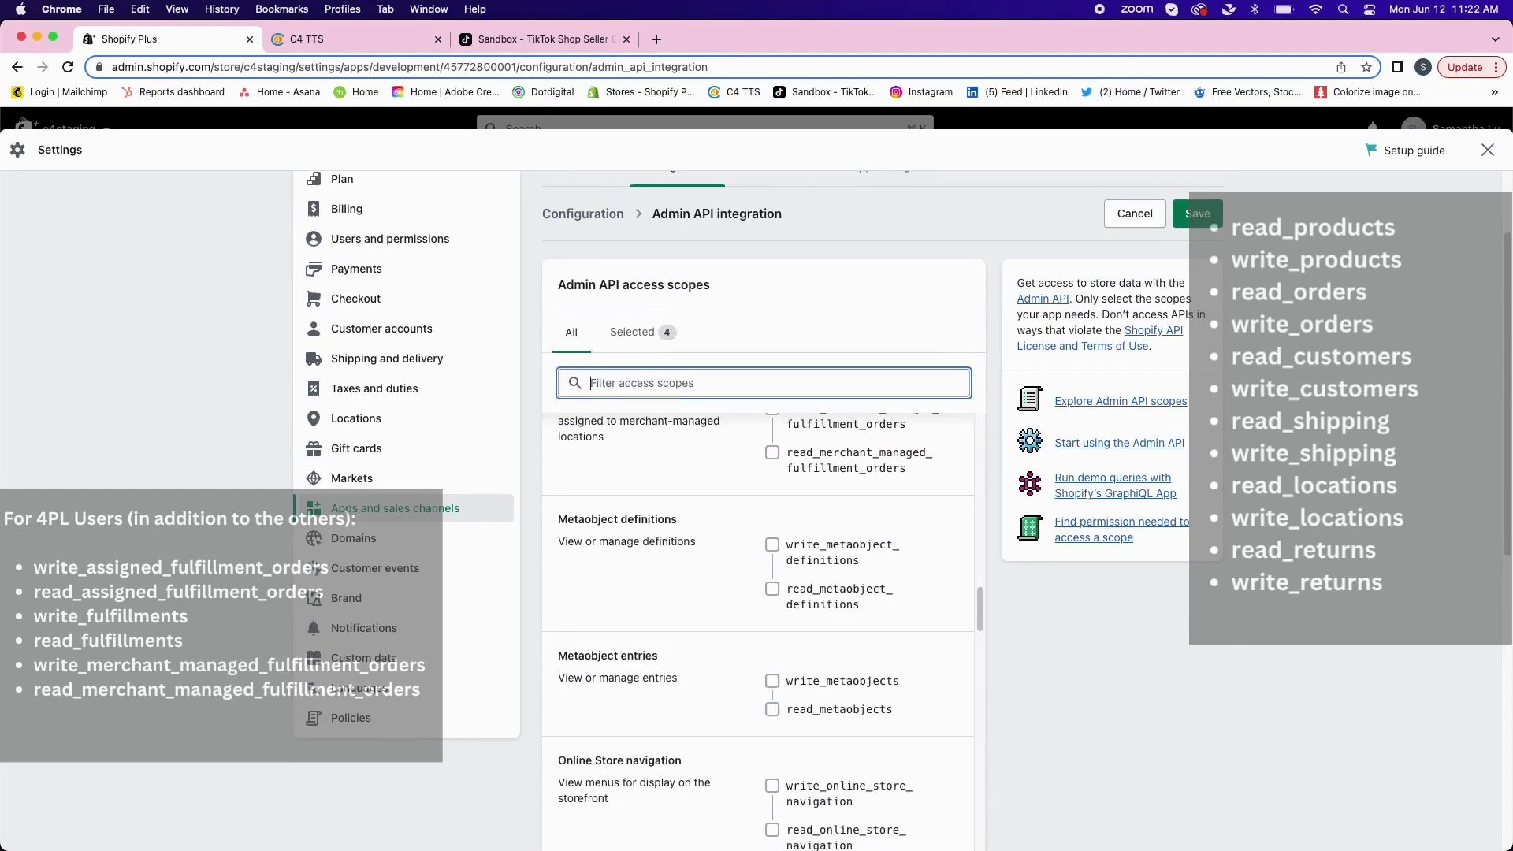
{"action": "type", "text": "customers"}
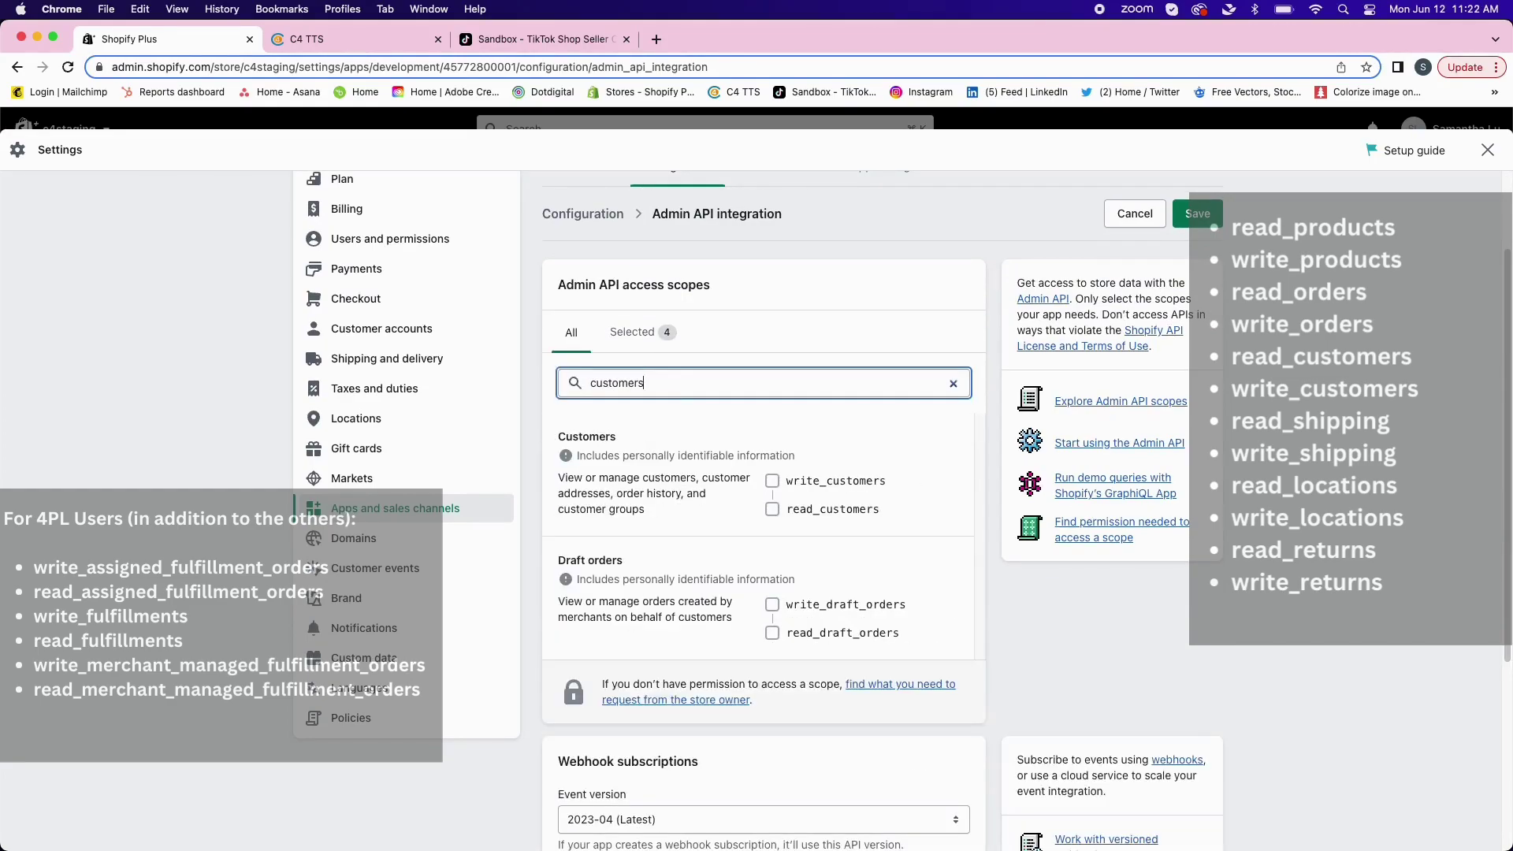
Grant read and write scopes for customers and shipping.
{"action": "left_click", "coordinate": [807, 484]}
{"action": "left_click", "coordinate": [799, 513]}
{"action": "double_click", "coordinate": [706, 387]}
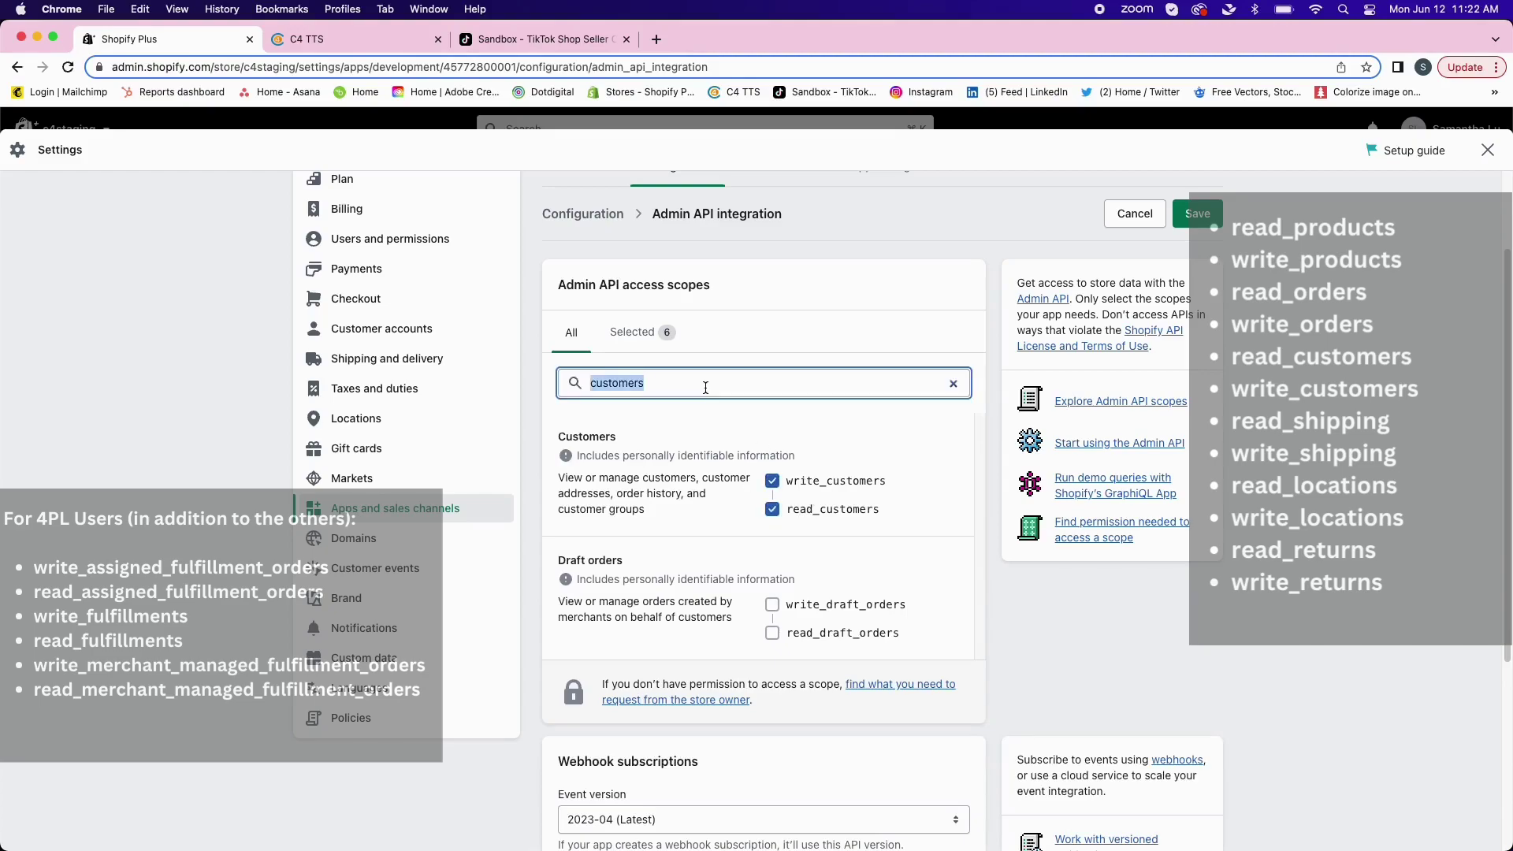
{"action": "key", "text": "BackSpace"}
{"action": "type", "text": "shipp"}
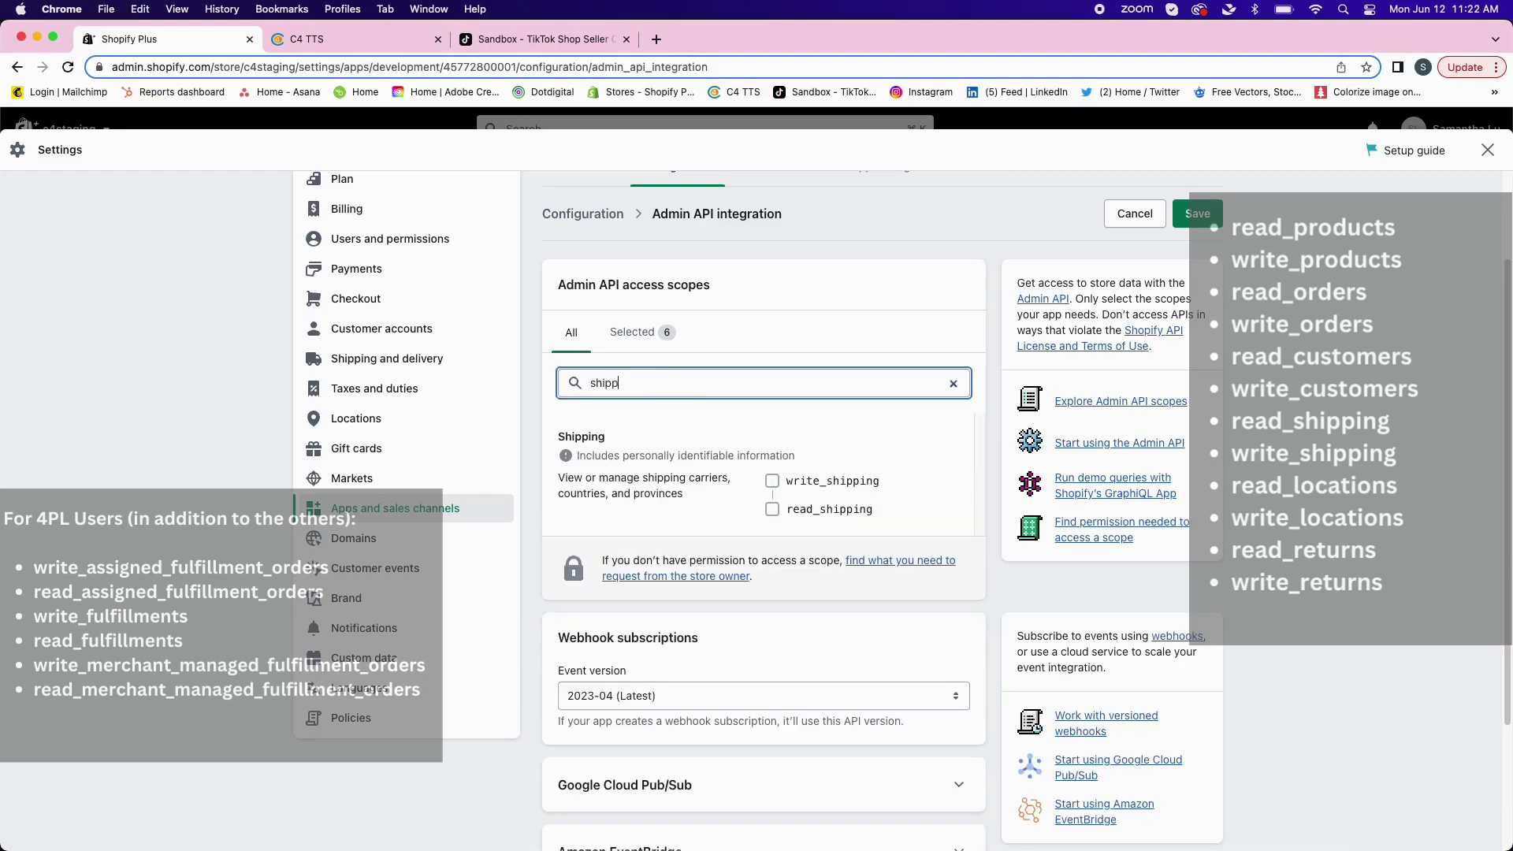
{"action": "left_click", "coordinate": [828, 481]}
{"action": "left_click", "coordinate": [827, 510]}
{"action": "left_click", "coordinate": [735, 388]}
{"action": "key", "text": "BackSpace"}
{"action": "key", "text": "BackSpace"}
{"action": "key", "text": "BackSpace"}
{"action": "key", "text": "BackSpace"}
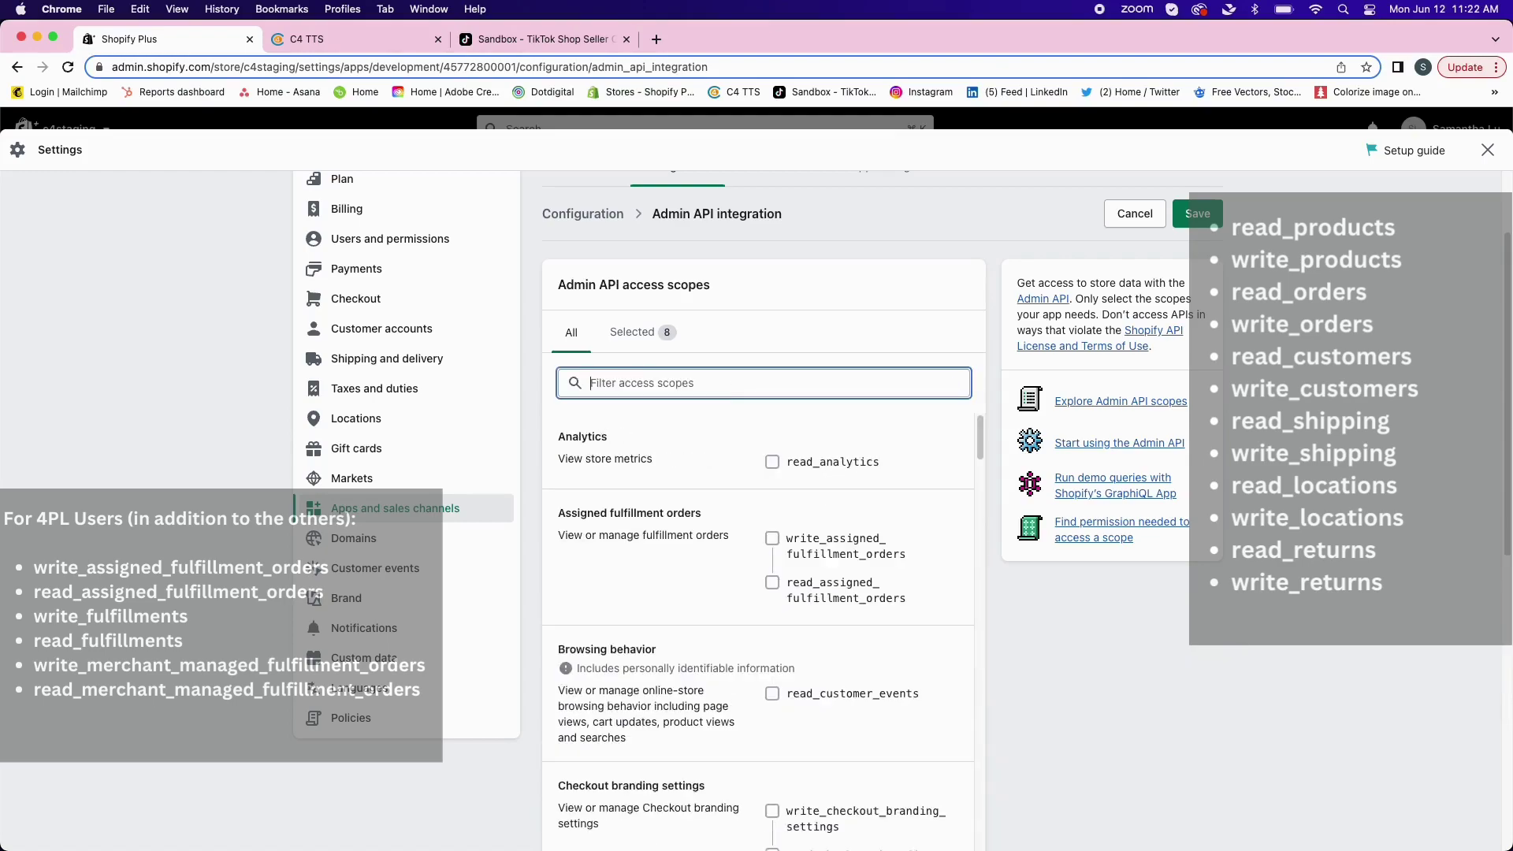
{"action": "type", "text": "locations"}
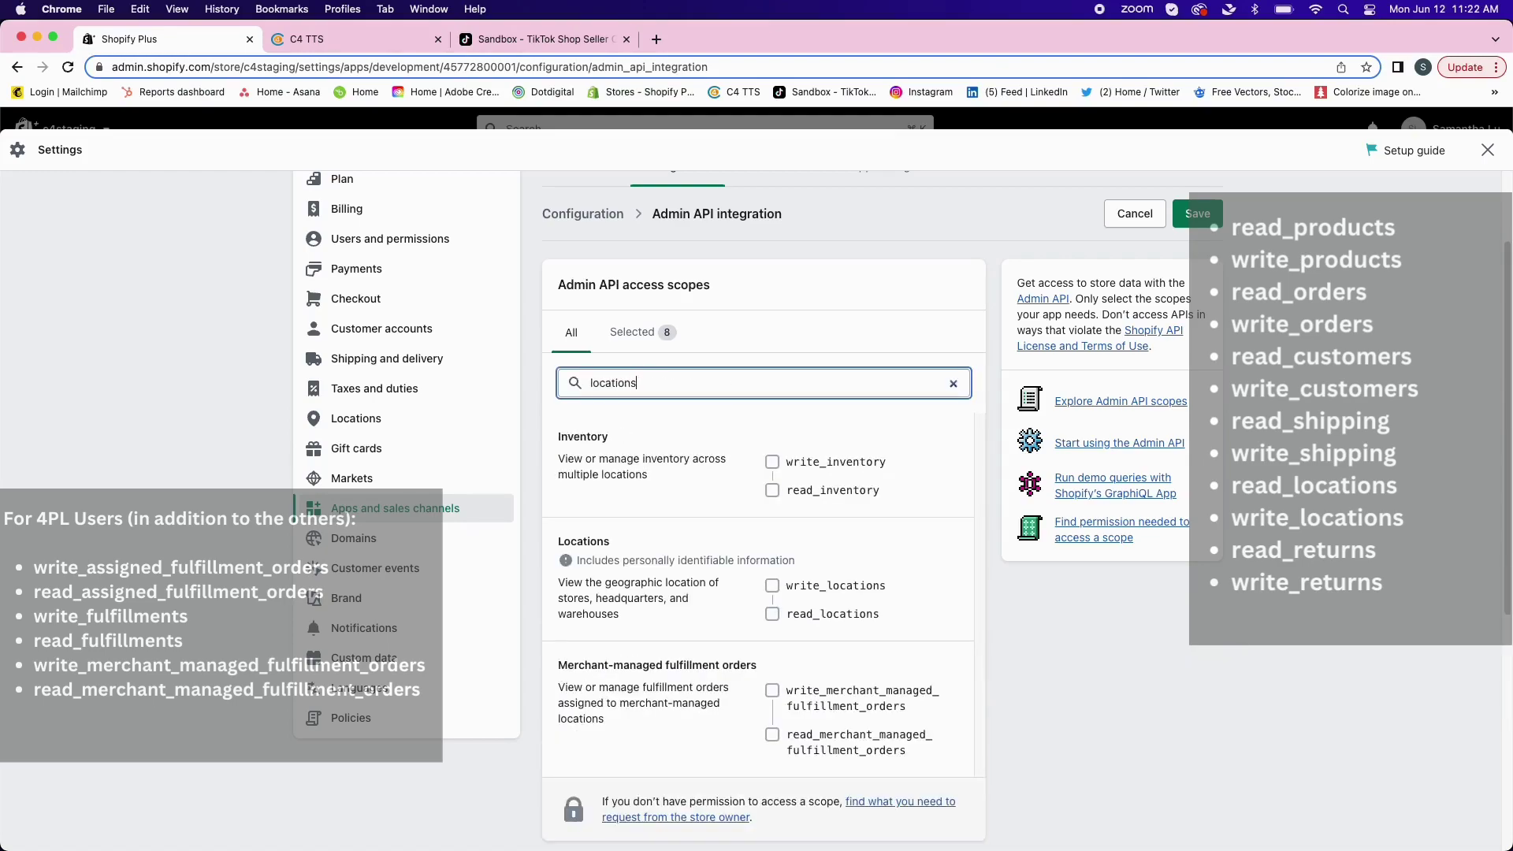
Grant read and write scopes for locations and returns, then save the configuration.
{"action": "left_click", "coordinate": [864, 586]}
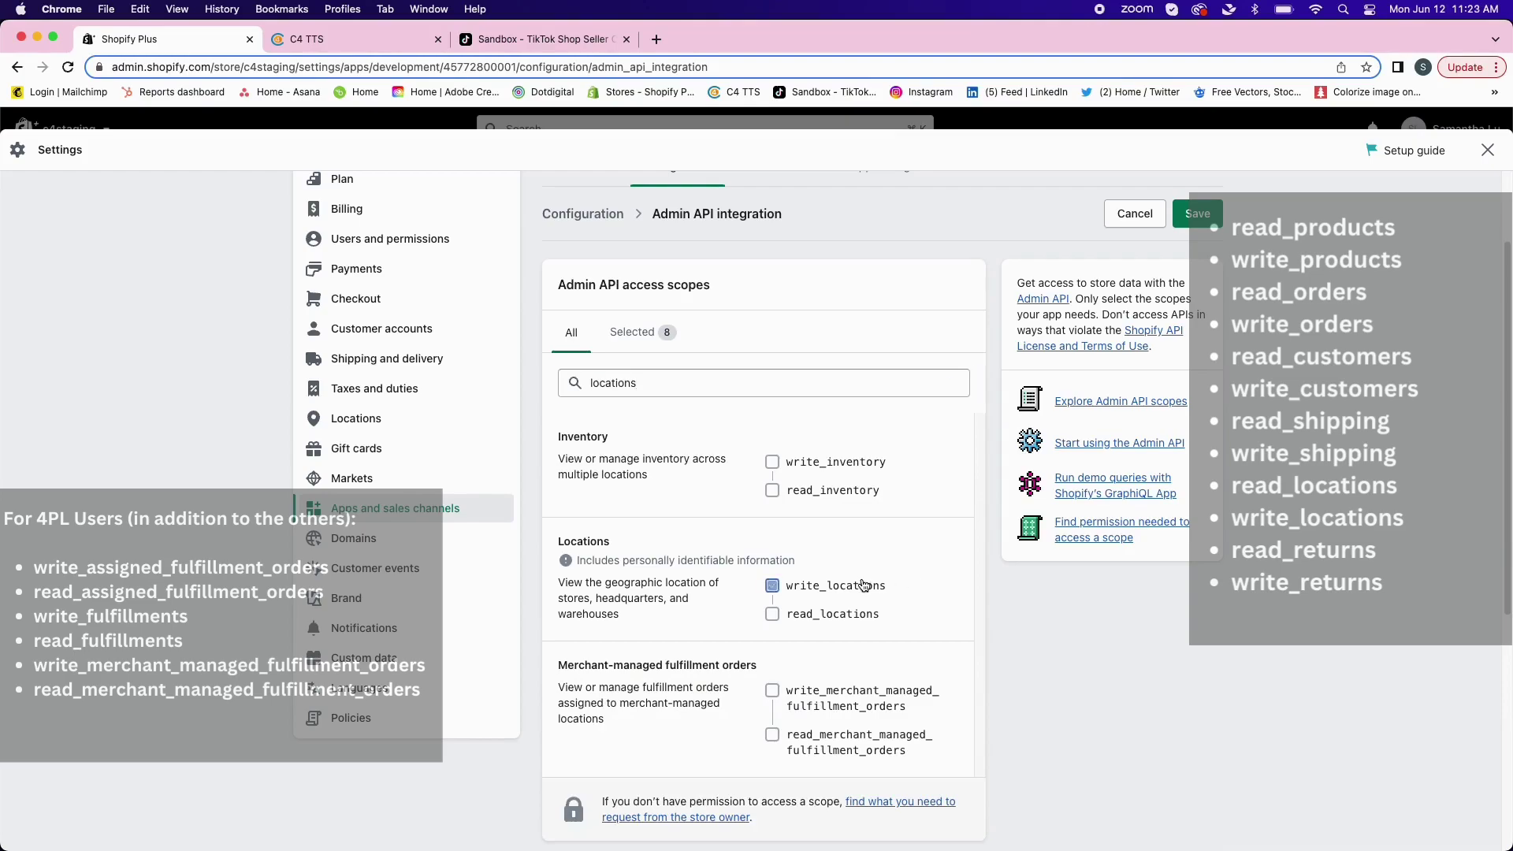
{"action": "left_click", "coordinate": [668, 376]}
{"action": "double_click", "coordinate": [667, 376]}
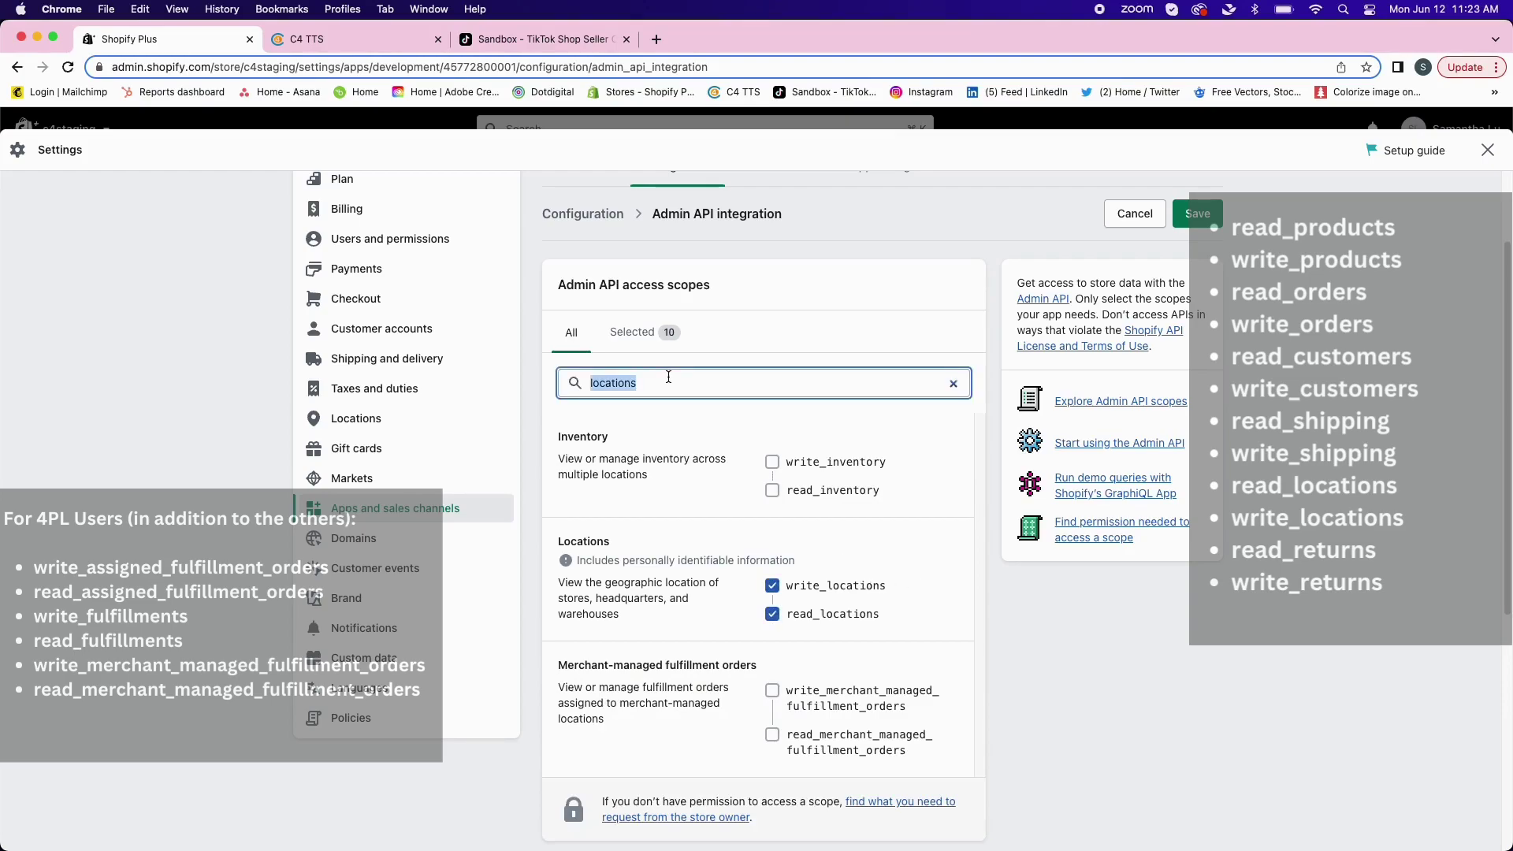
{"action": "key", "text": "BackSpace"}
{"action": "type", "text": "returns"}
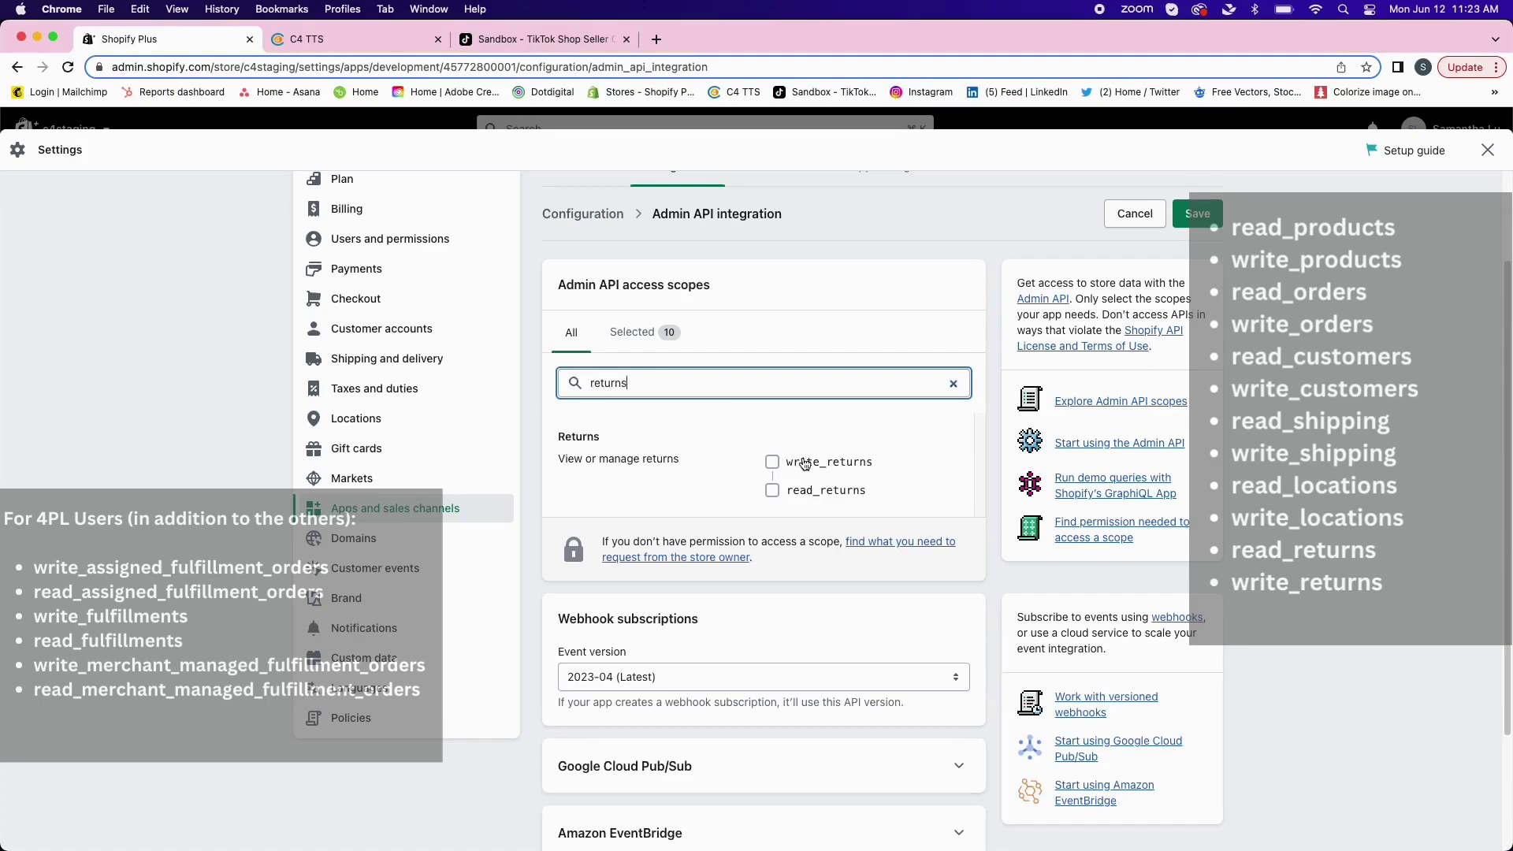
{"action": "left_click", "coordinate": [804, 461]}
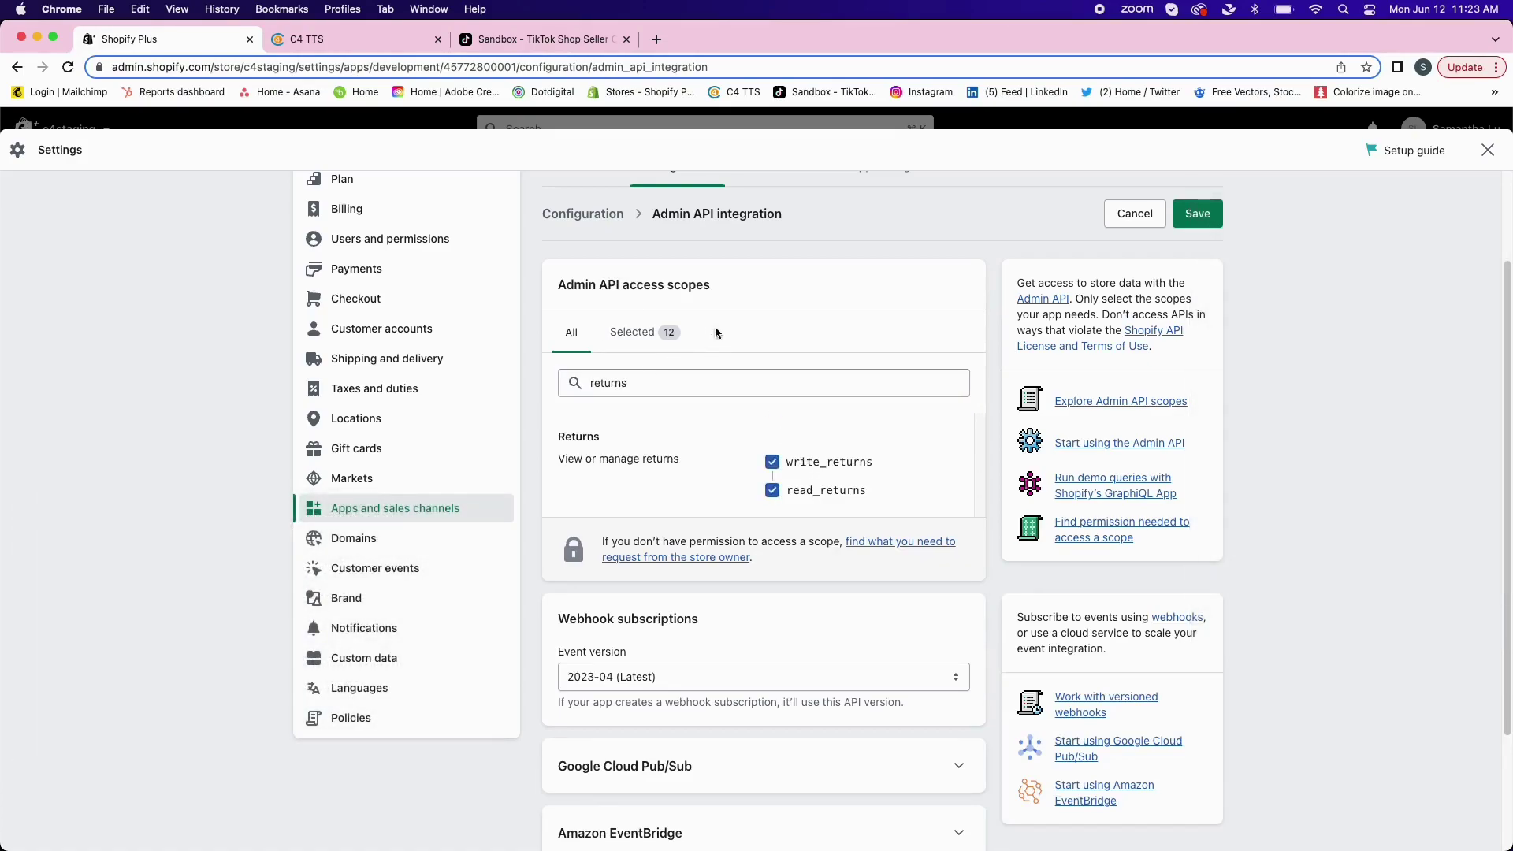
{"action": "left_click", "coordinate": [1191, 227]}
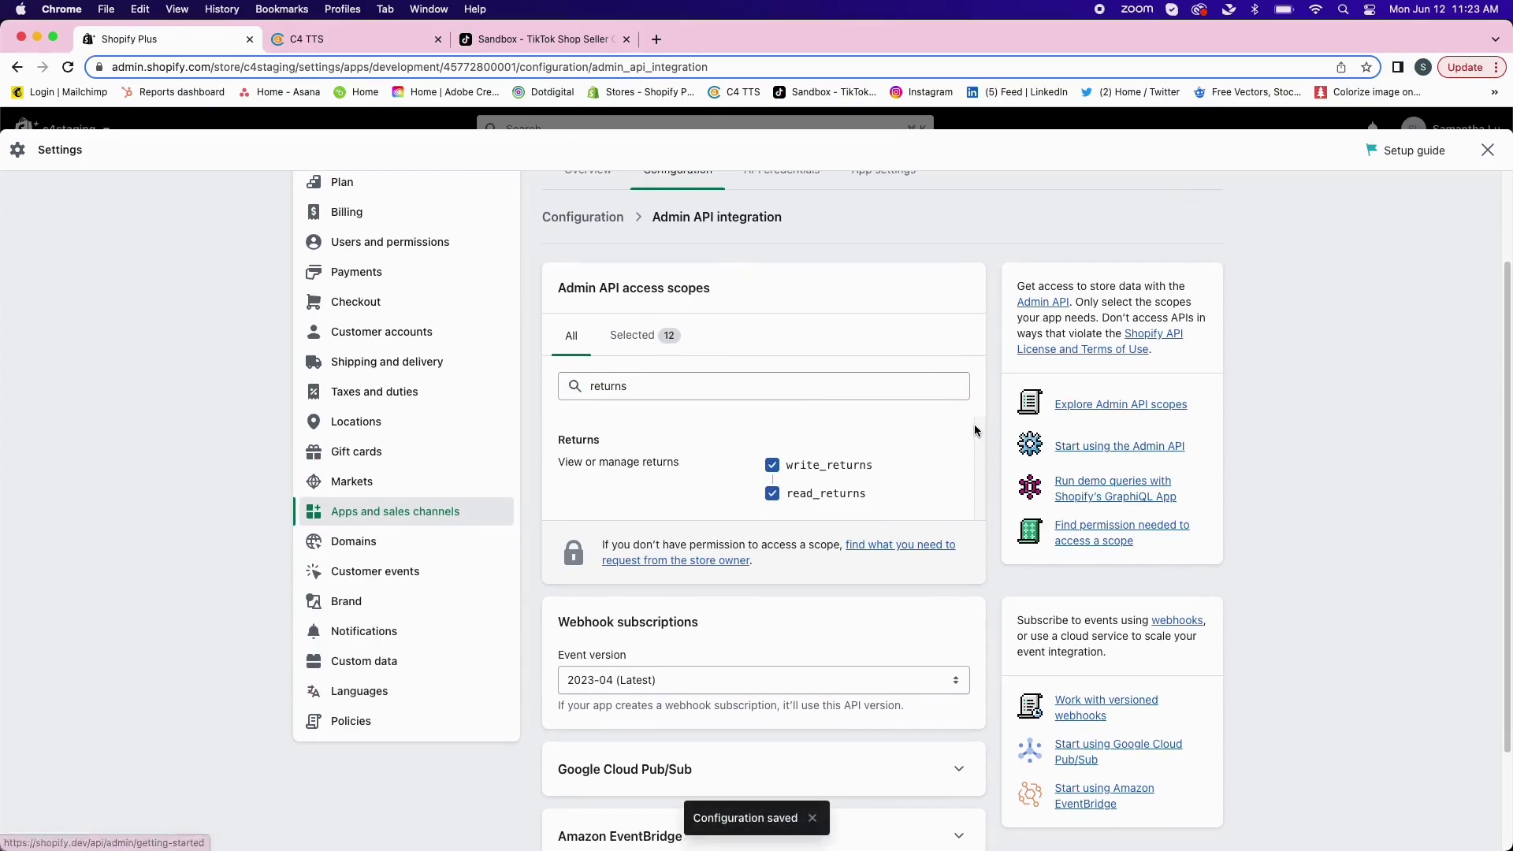
{"action": "scroll", "coordinate": [977, 432], "scroll_direction": "up", "scroll_amount": 2}
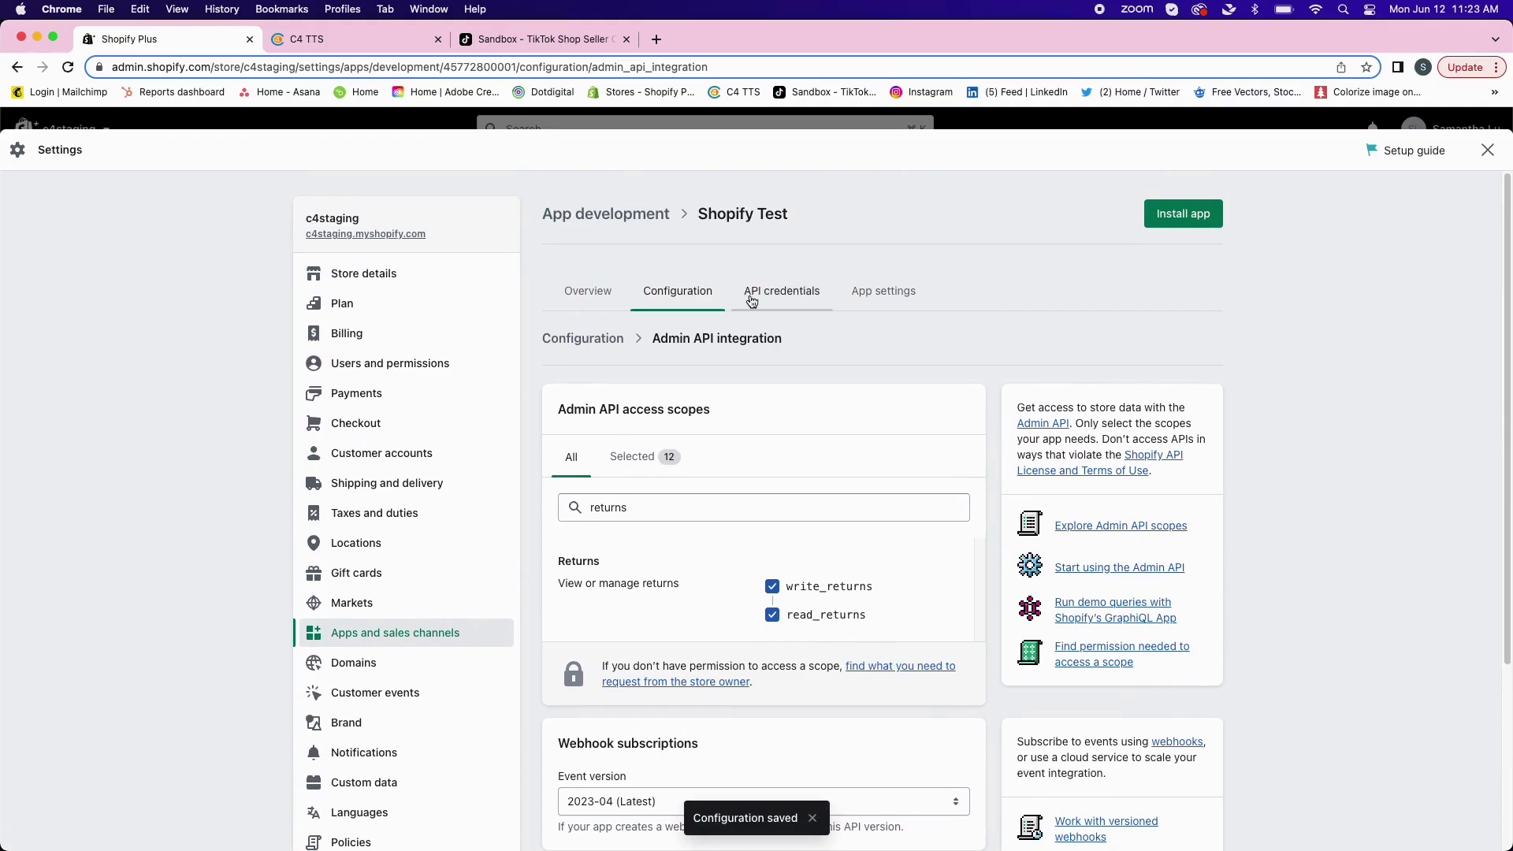
Install the Shopify Test app from API credentials, then reveal and copy its Admin API access token.
{"action": "left_click", "coordinate": [782, 292]}
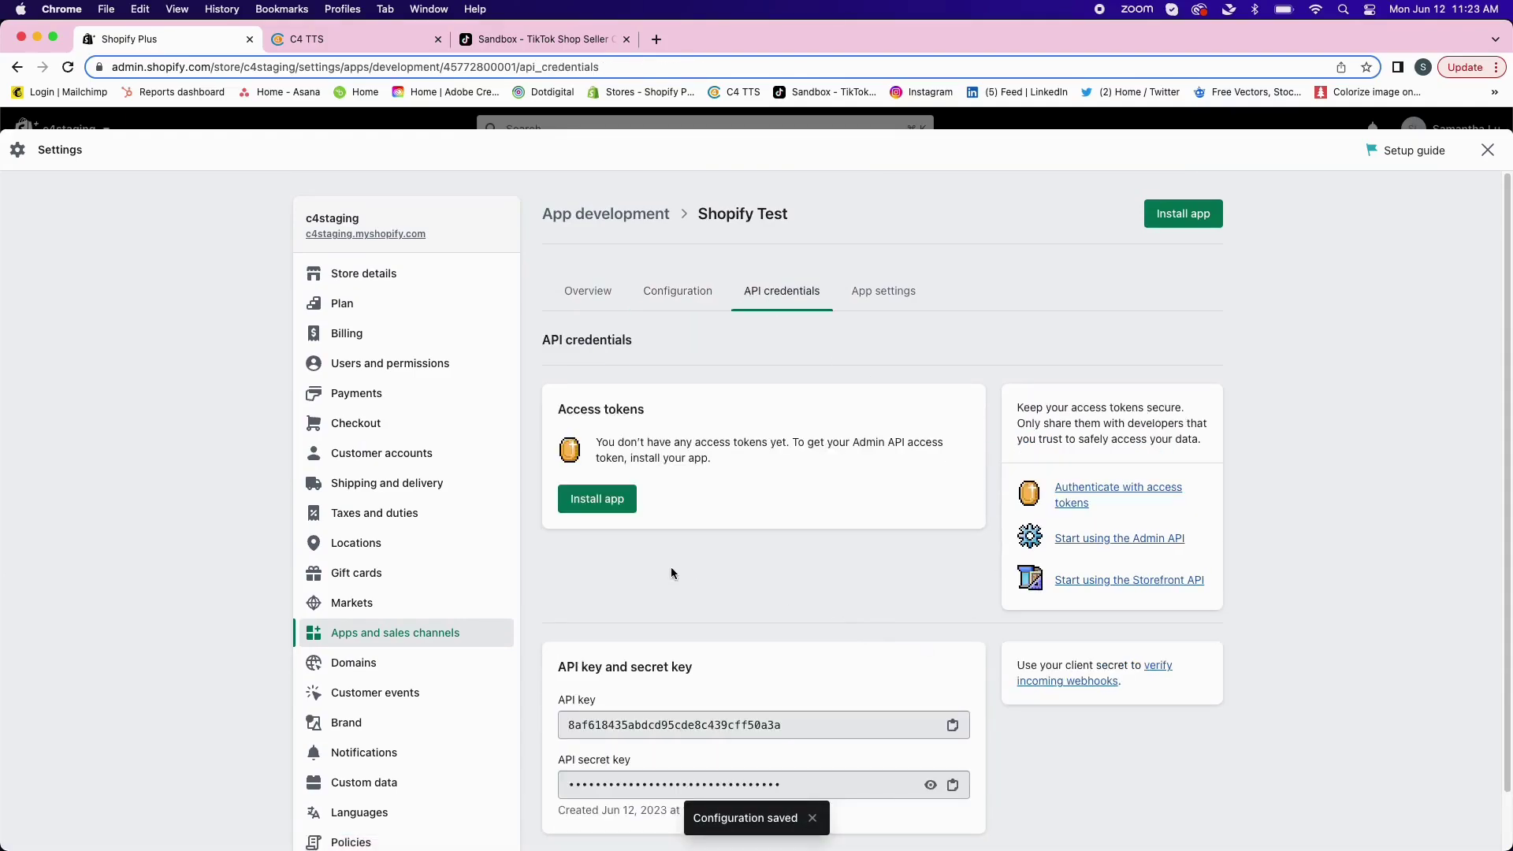
{"action": "left_click", "coordinate": [584, 497]}
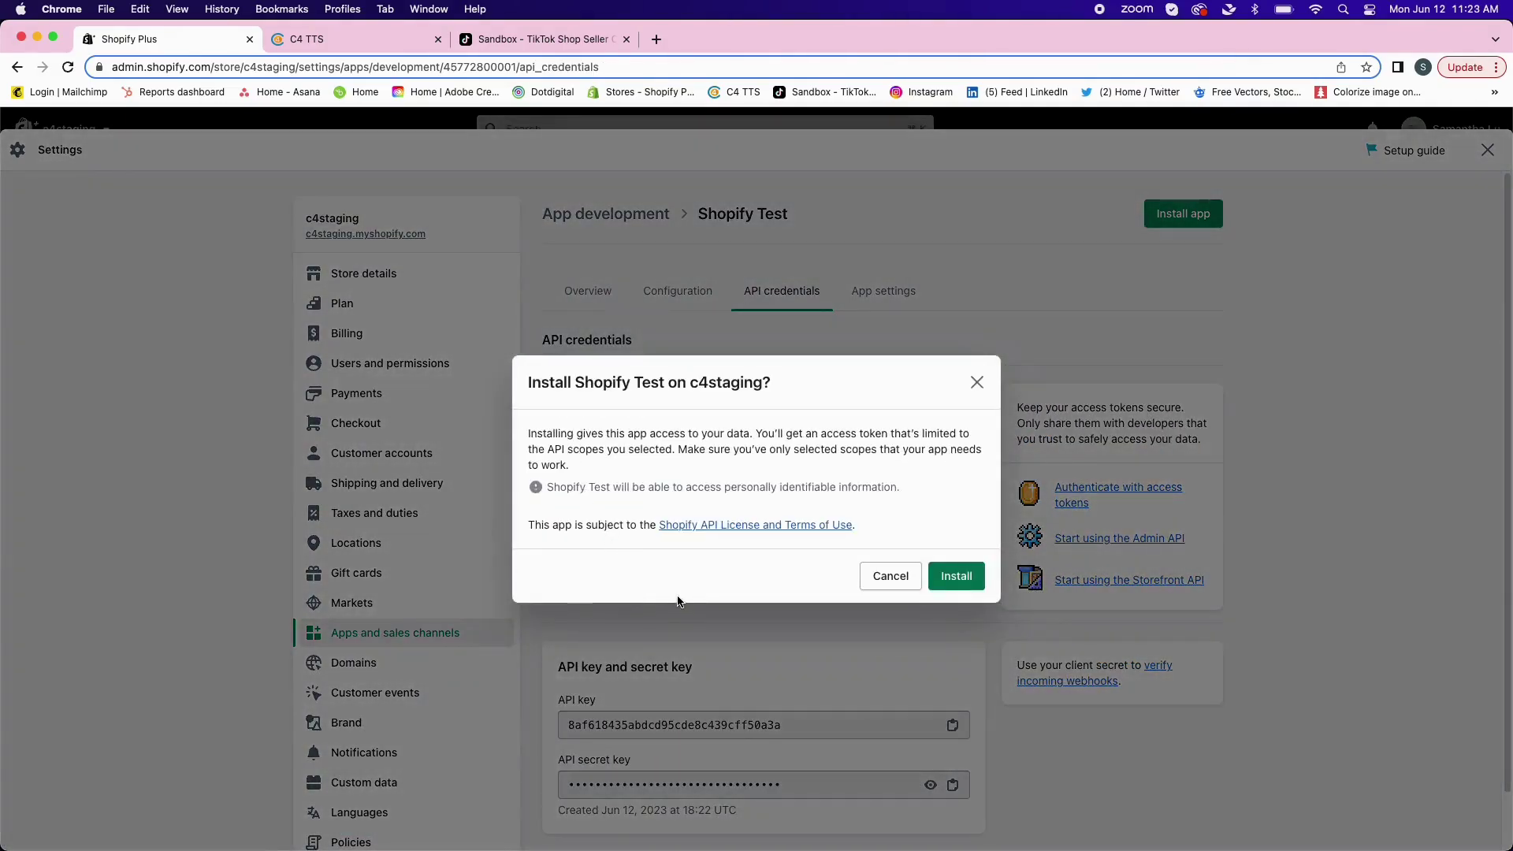
{"action": "left_click", "coordinate": [951, 579]}
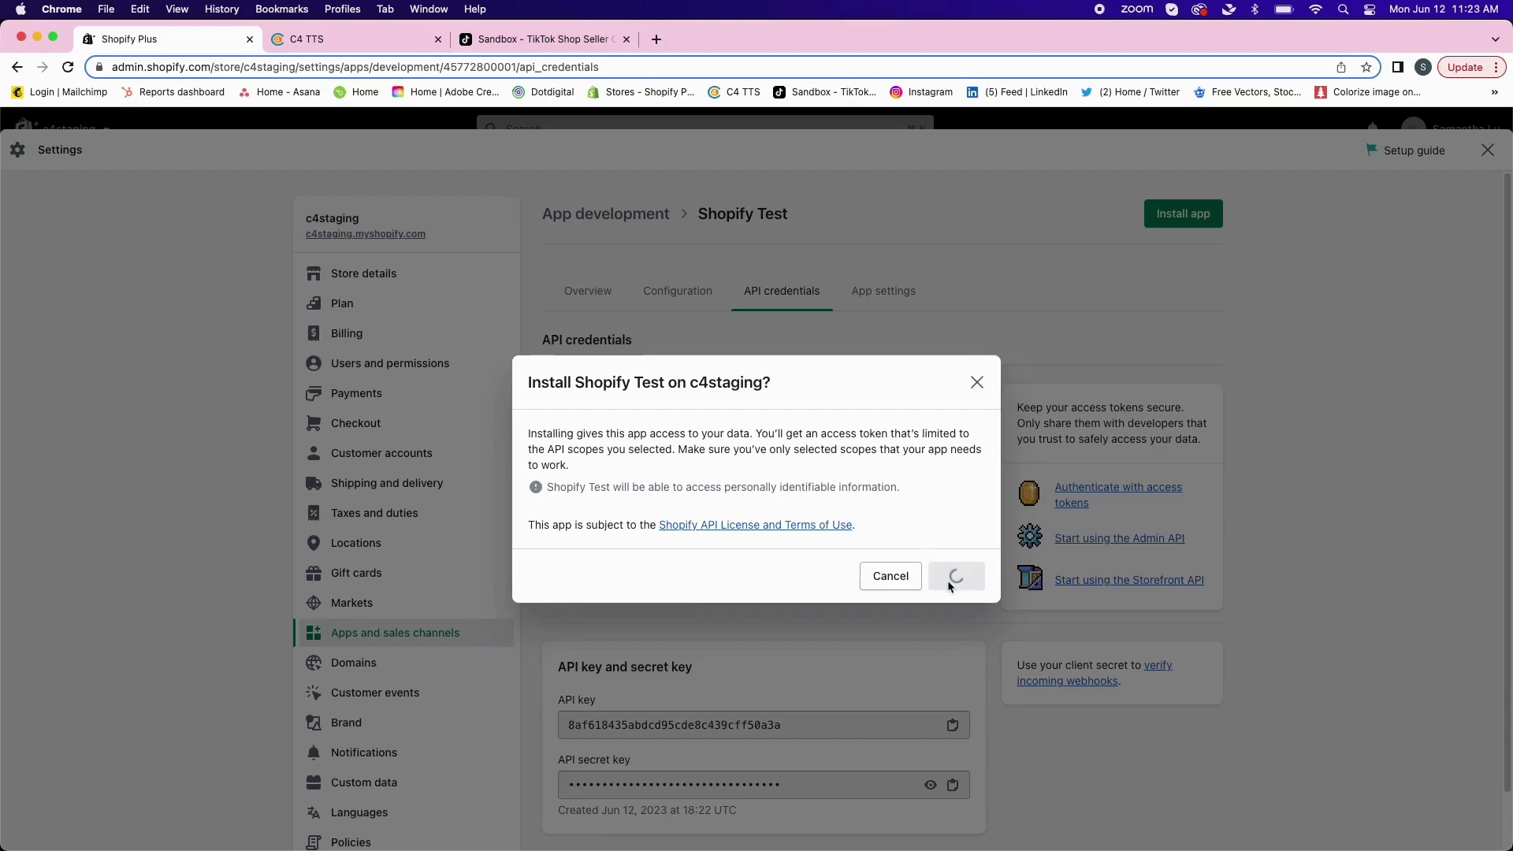
{"action": "scroll", "coordinate": [846, 630], "scroll_direction": "down", "scroll_amount": 2}
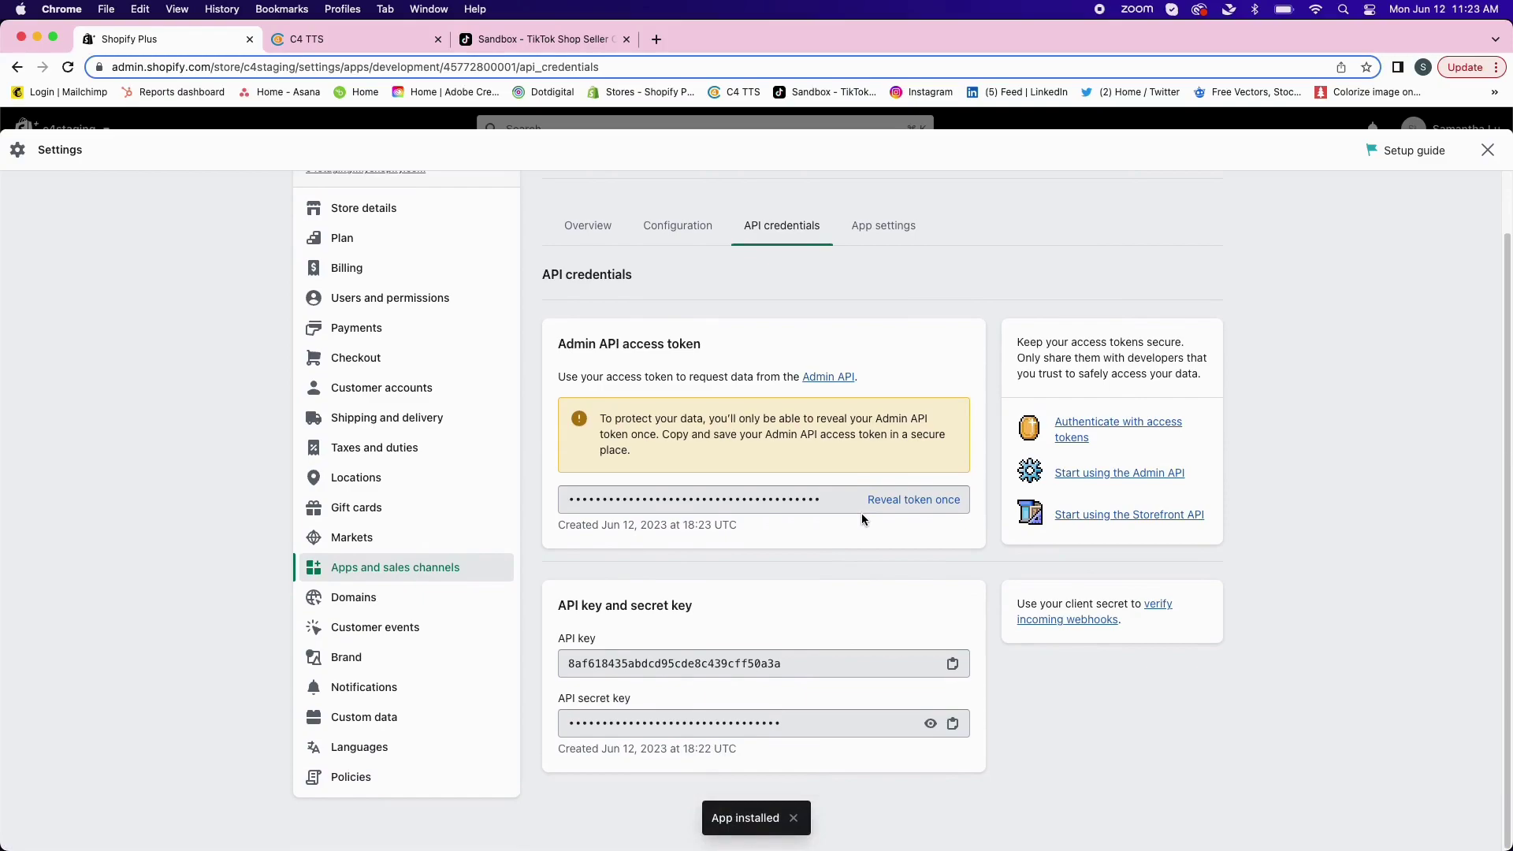
{"action": "left_click", "coordinate": [910, 499]}
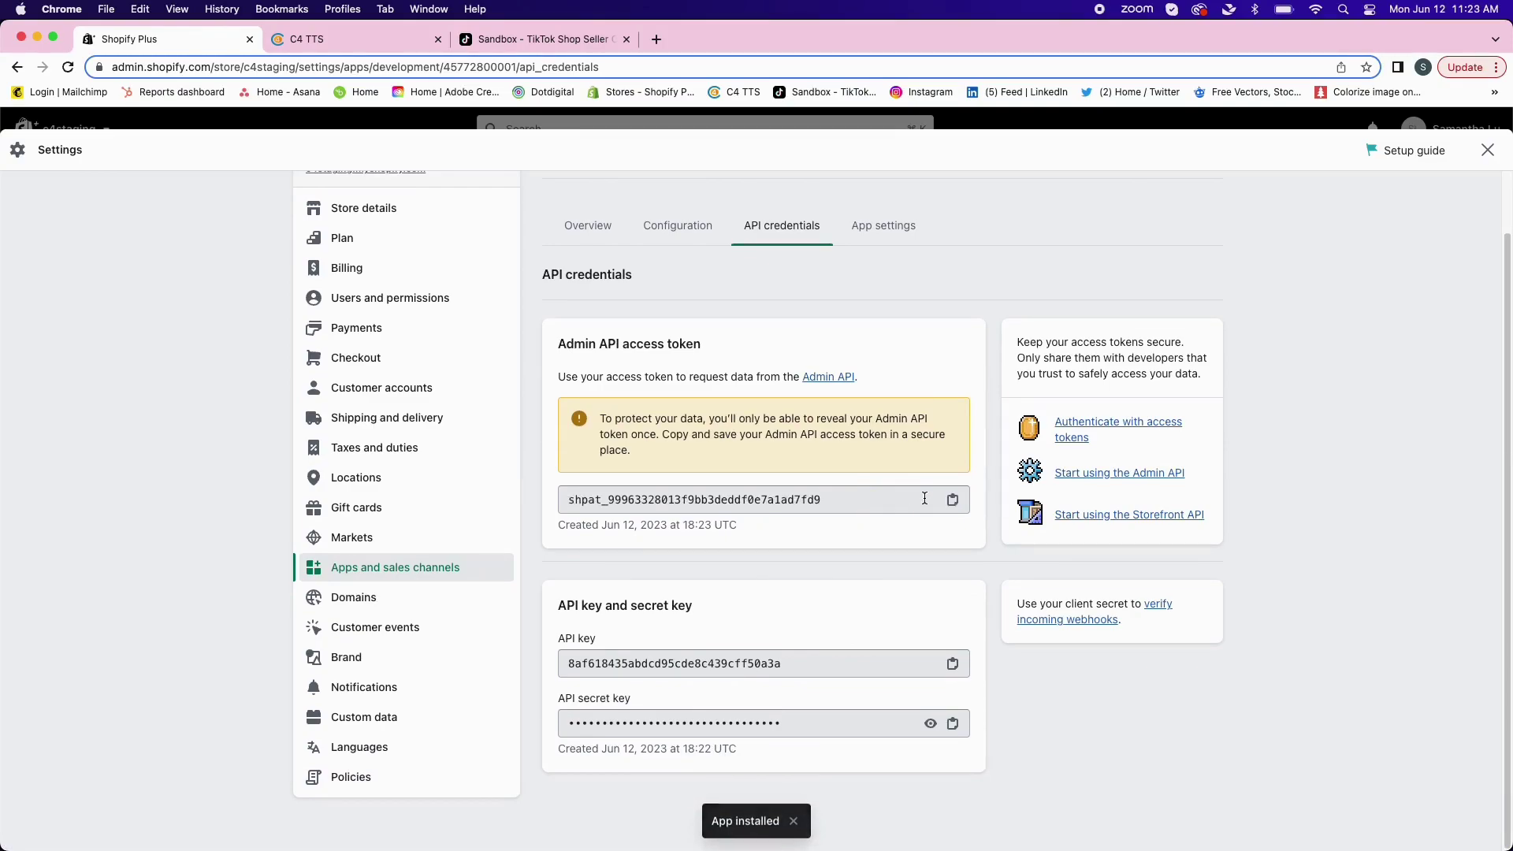
{"action": "left_click", "coordinate": [950, 501]}
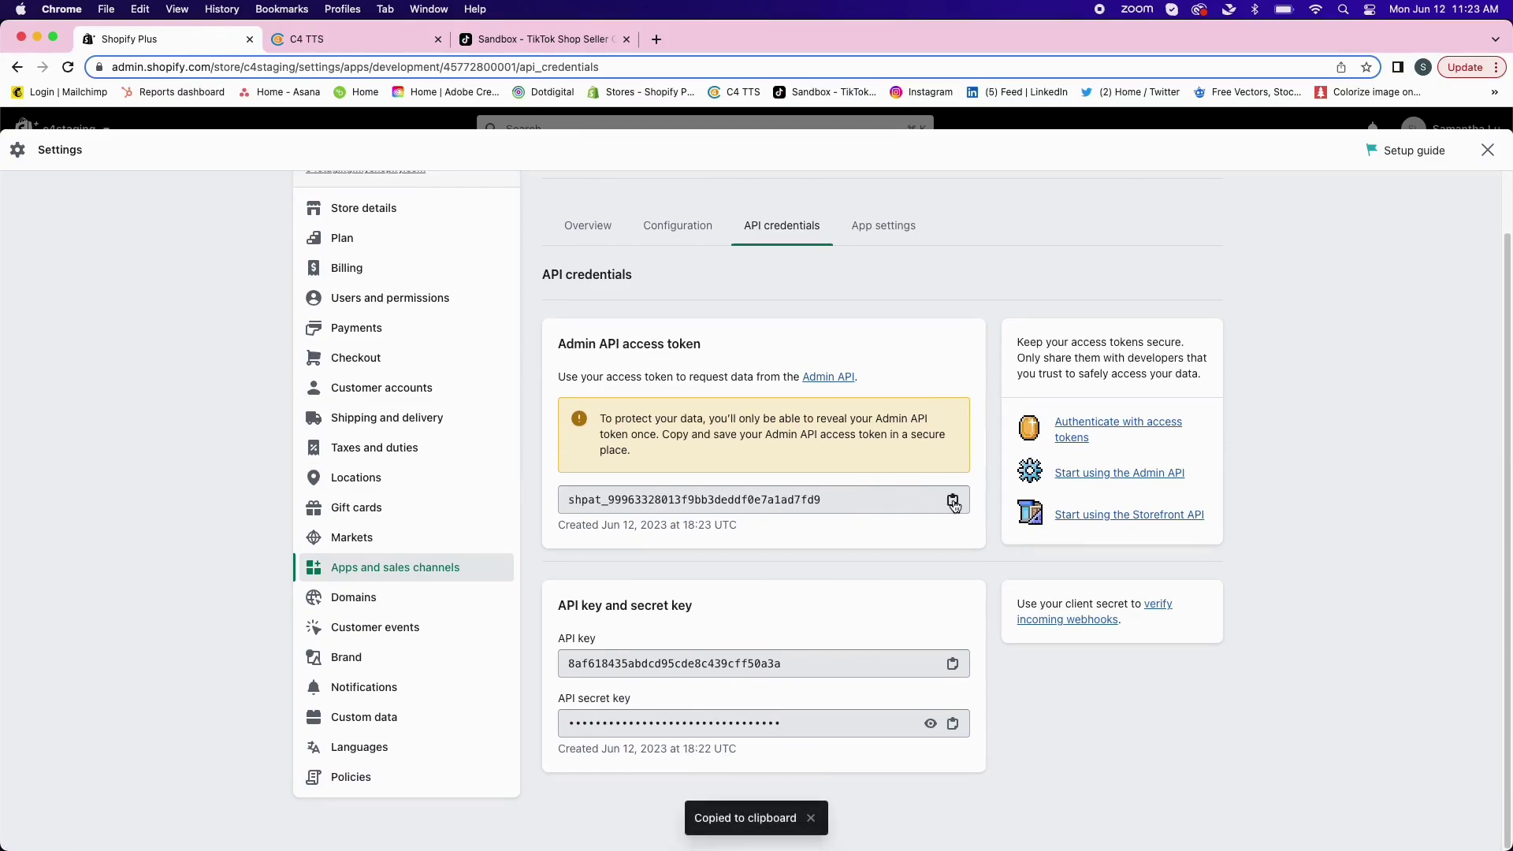
Paste the Shopify access token and API key into the connector's Access token and App key fields.
{"action": "left_click", "coordinate": [952, 502]}
{"action": "left_click", "coordinate": [390, 40]}
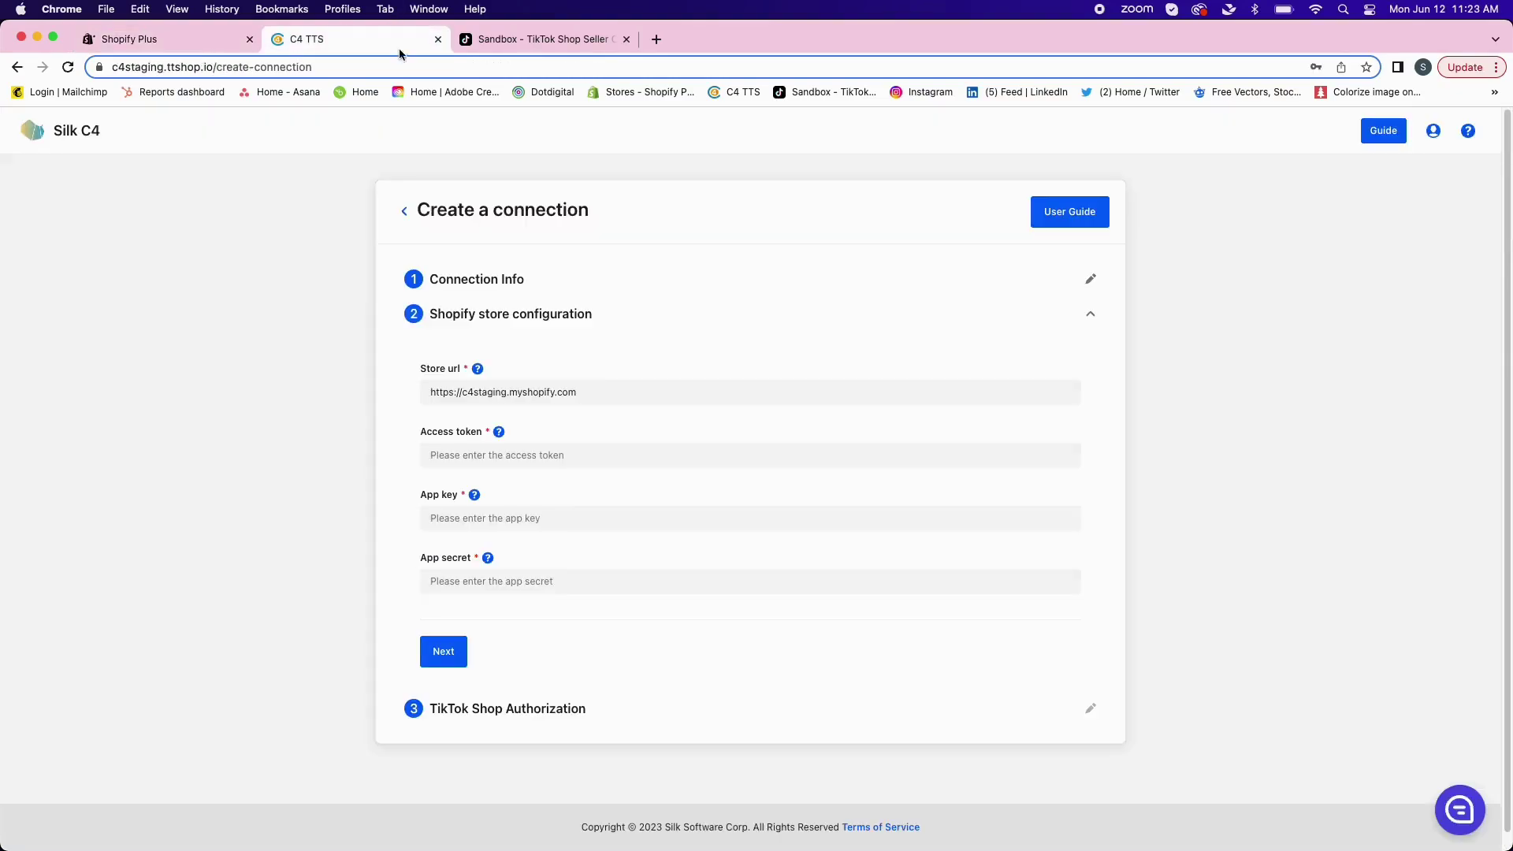
{"action": "left_click", "coordinate": [580, 461]}
{"action": "key", "text": "super+v"}
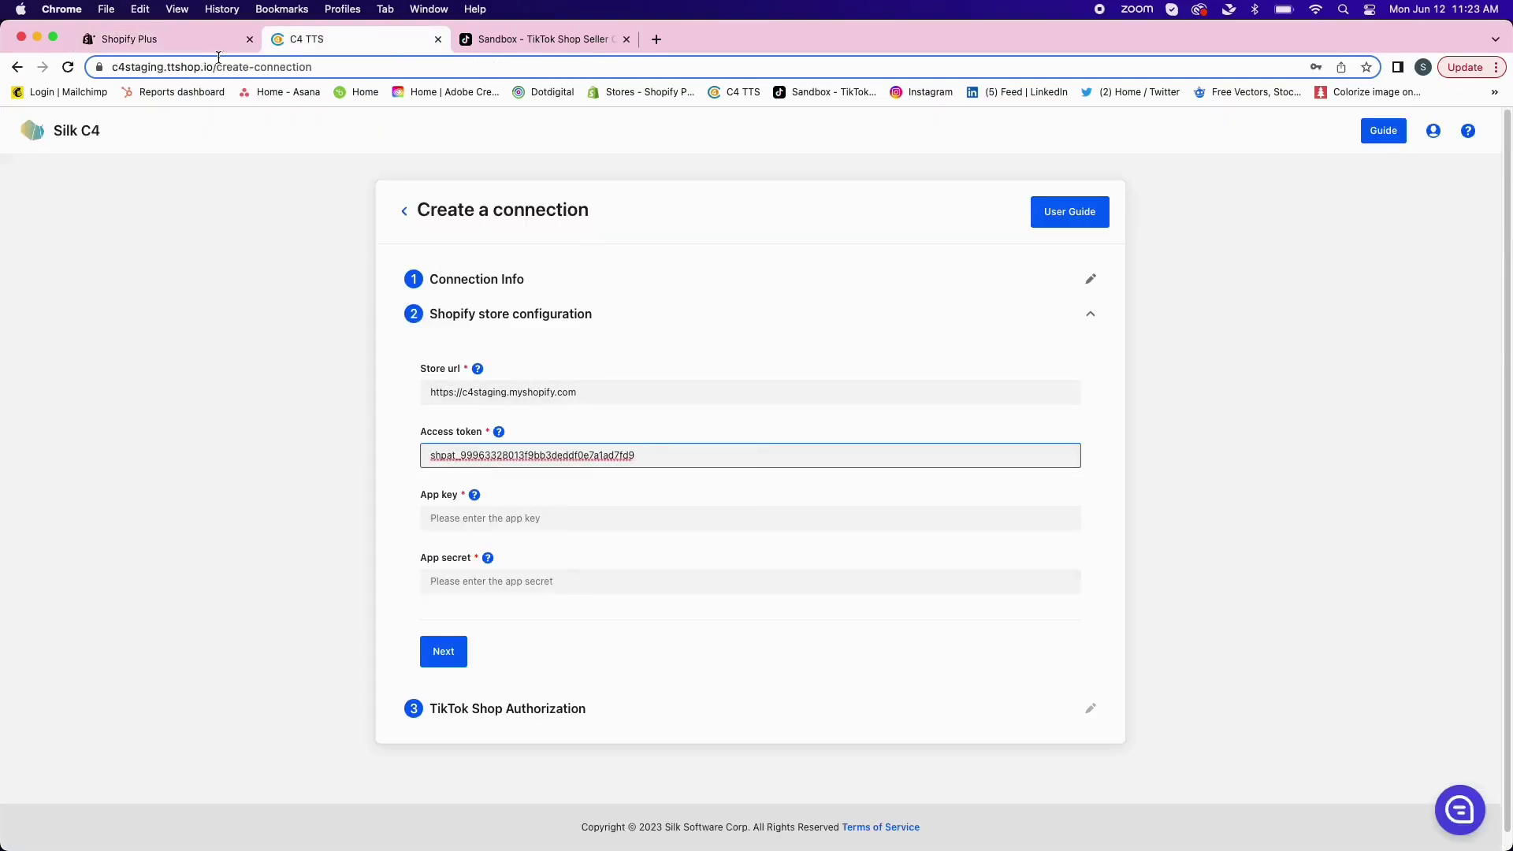
{"action": "left_click", "coordinate": [169, 42]}
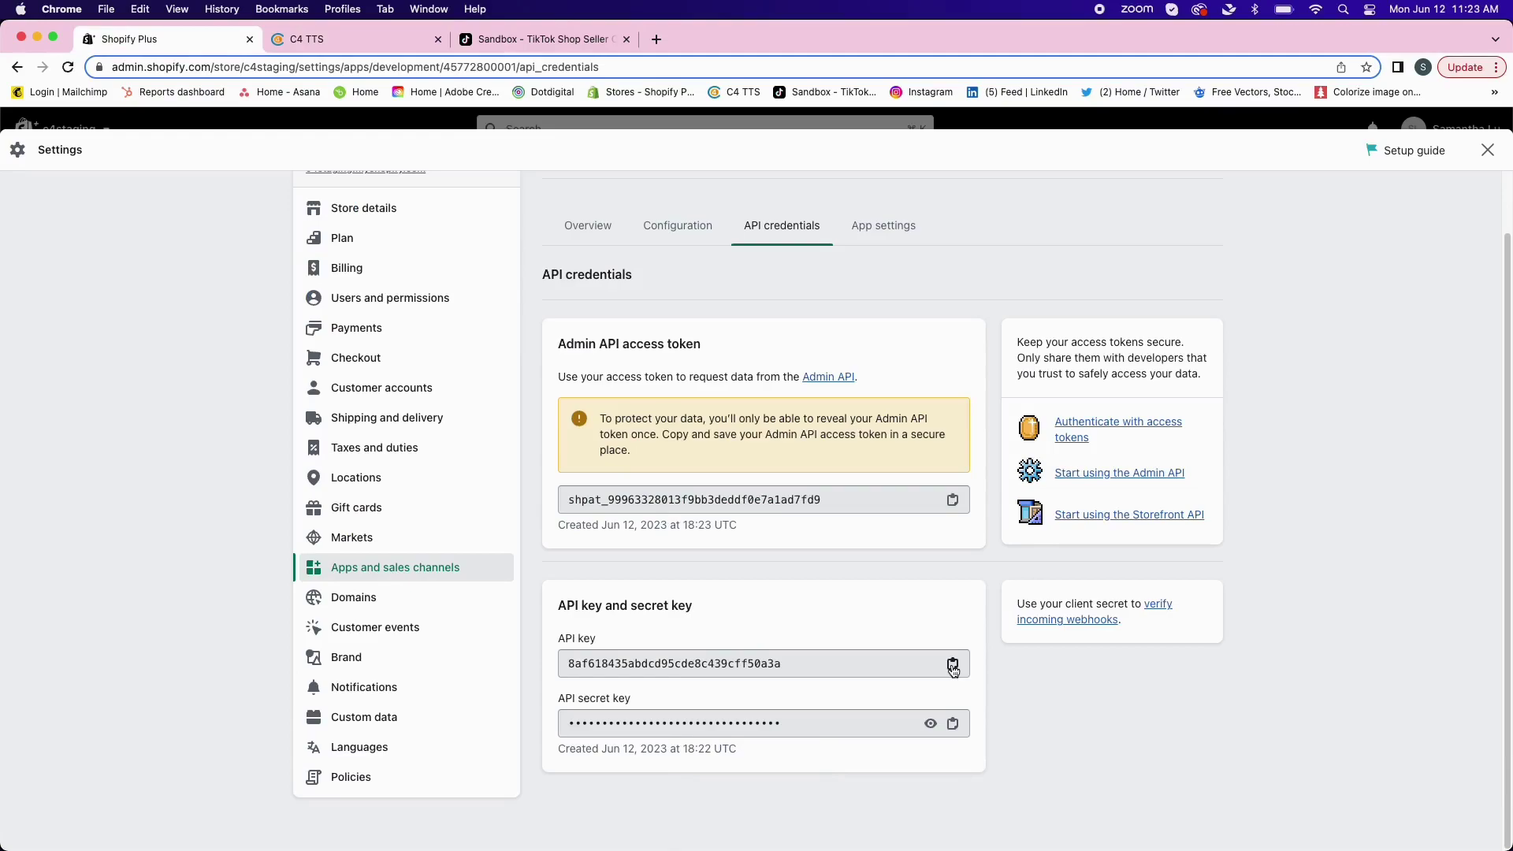
{"action": "left_click", "coordinate": [951, 663]}
{"action": "left_click", "coordinate": [332, 43]}
{"action": "left_click", "coordinate": [524, 518]}
{"action": "key", "text": "super+v"}
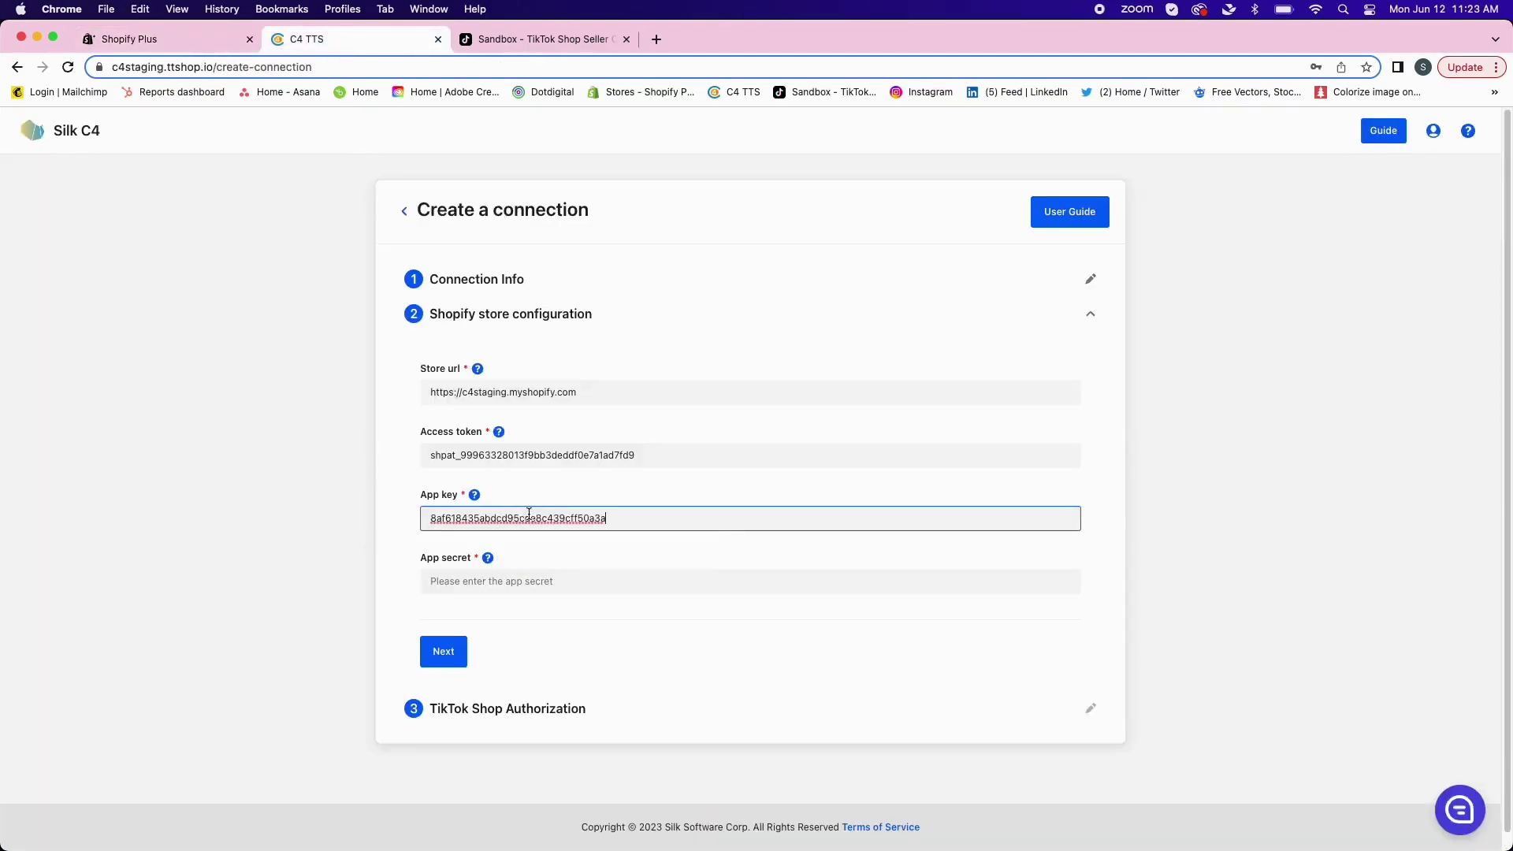
Paste the API secret key into App secret and advance to TikTok Shop authorization.
{"action": "left_click", "coordinate": [231, 41]}
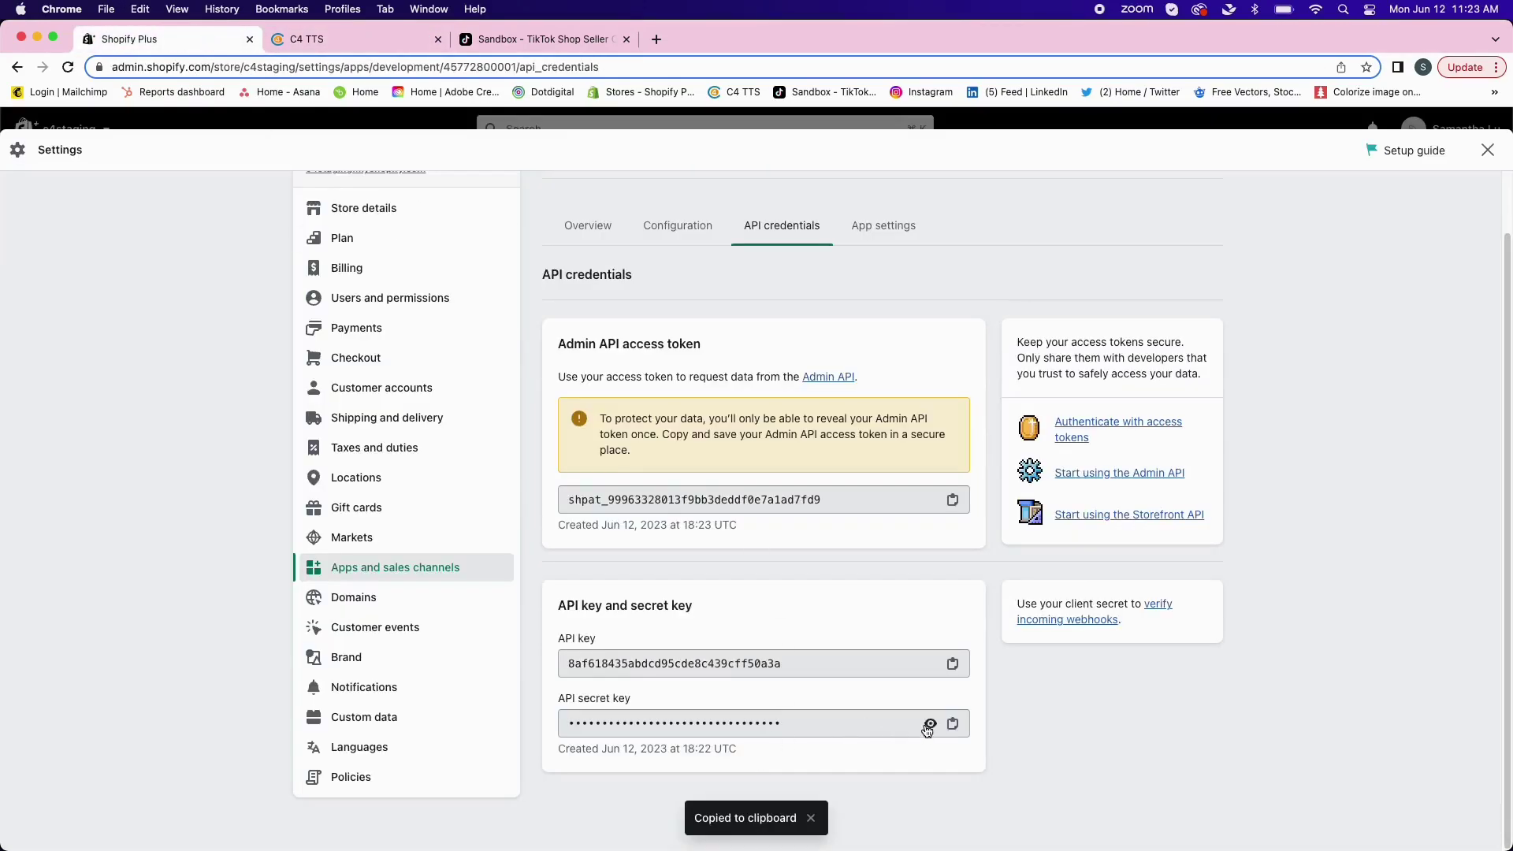
{"action": "left_click", "coordinate": [930, 722]}
{"action": "left_click", "coordinate": [332, 39]}
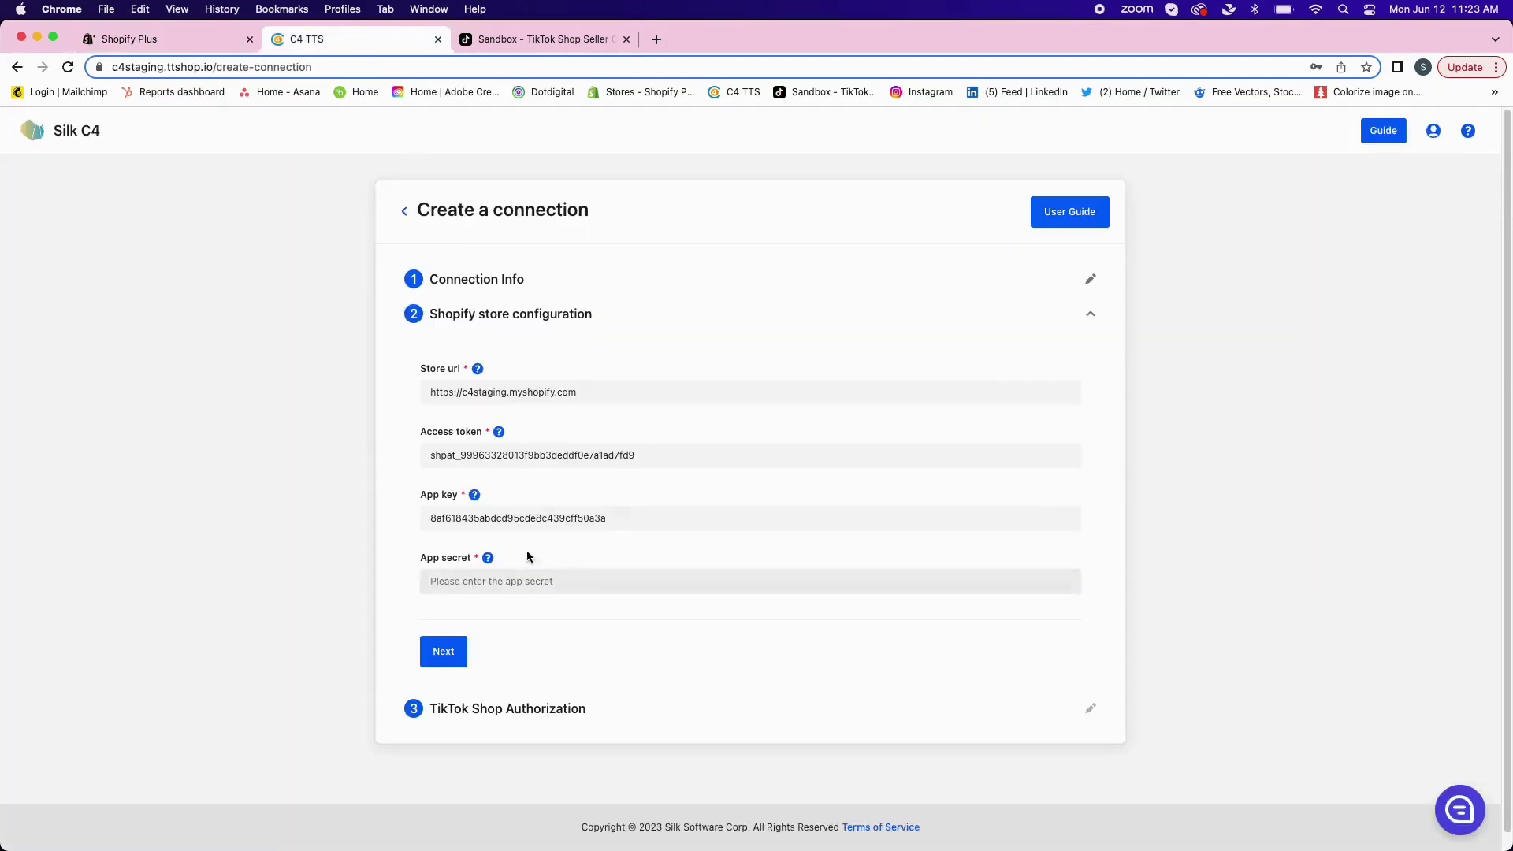
{"action": "left_click", "coordinate": [524, 581]}
{"action": "key", "text": "super+v"}
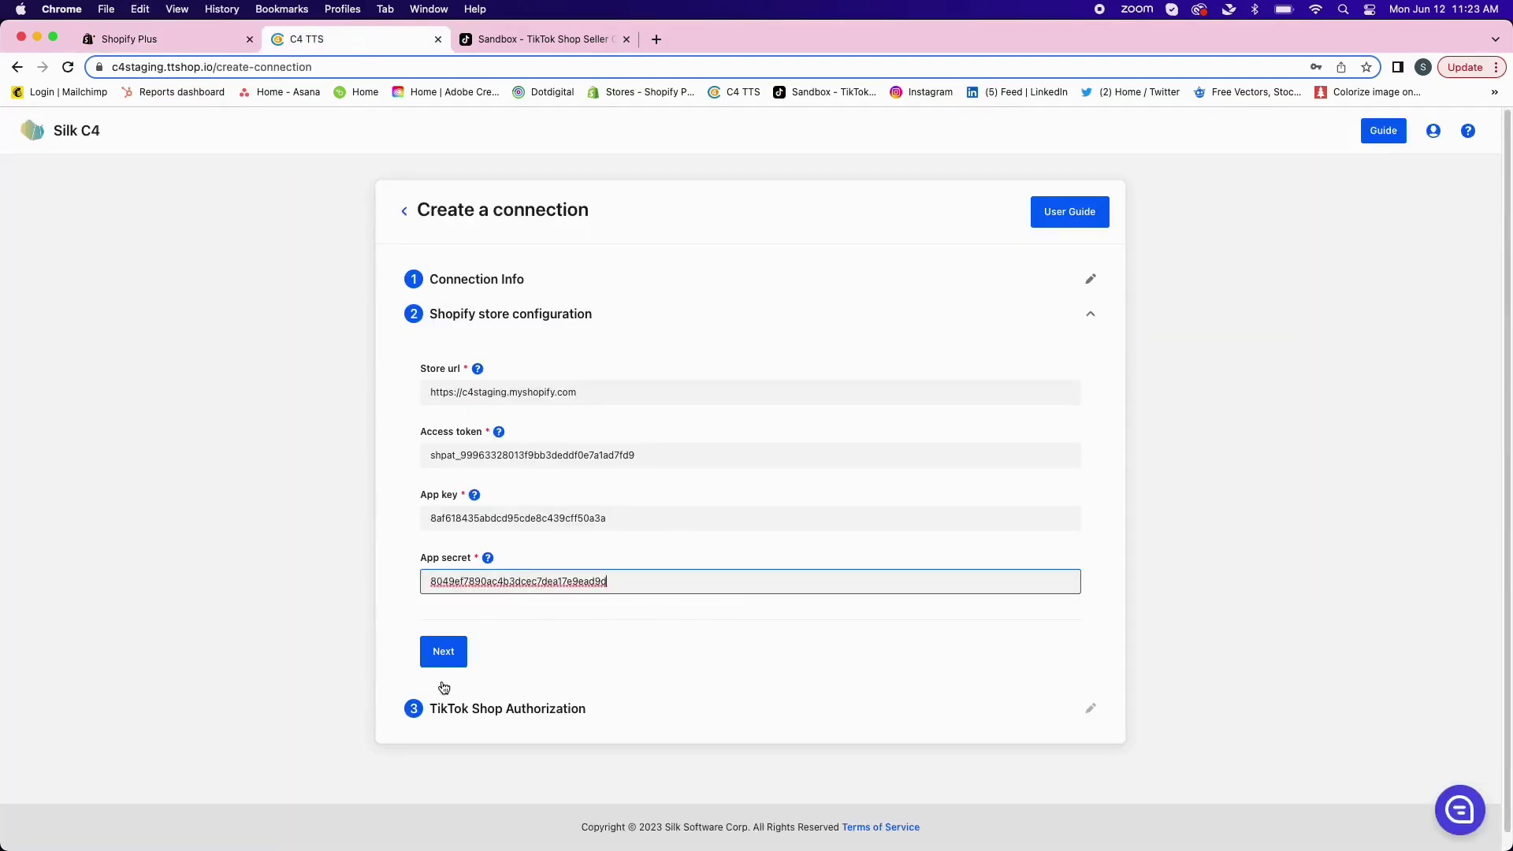
{"action": "left_click", "coordinate": [442, 657]}
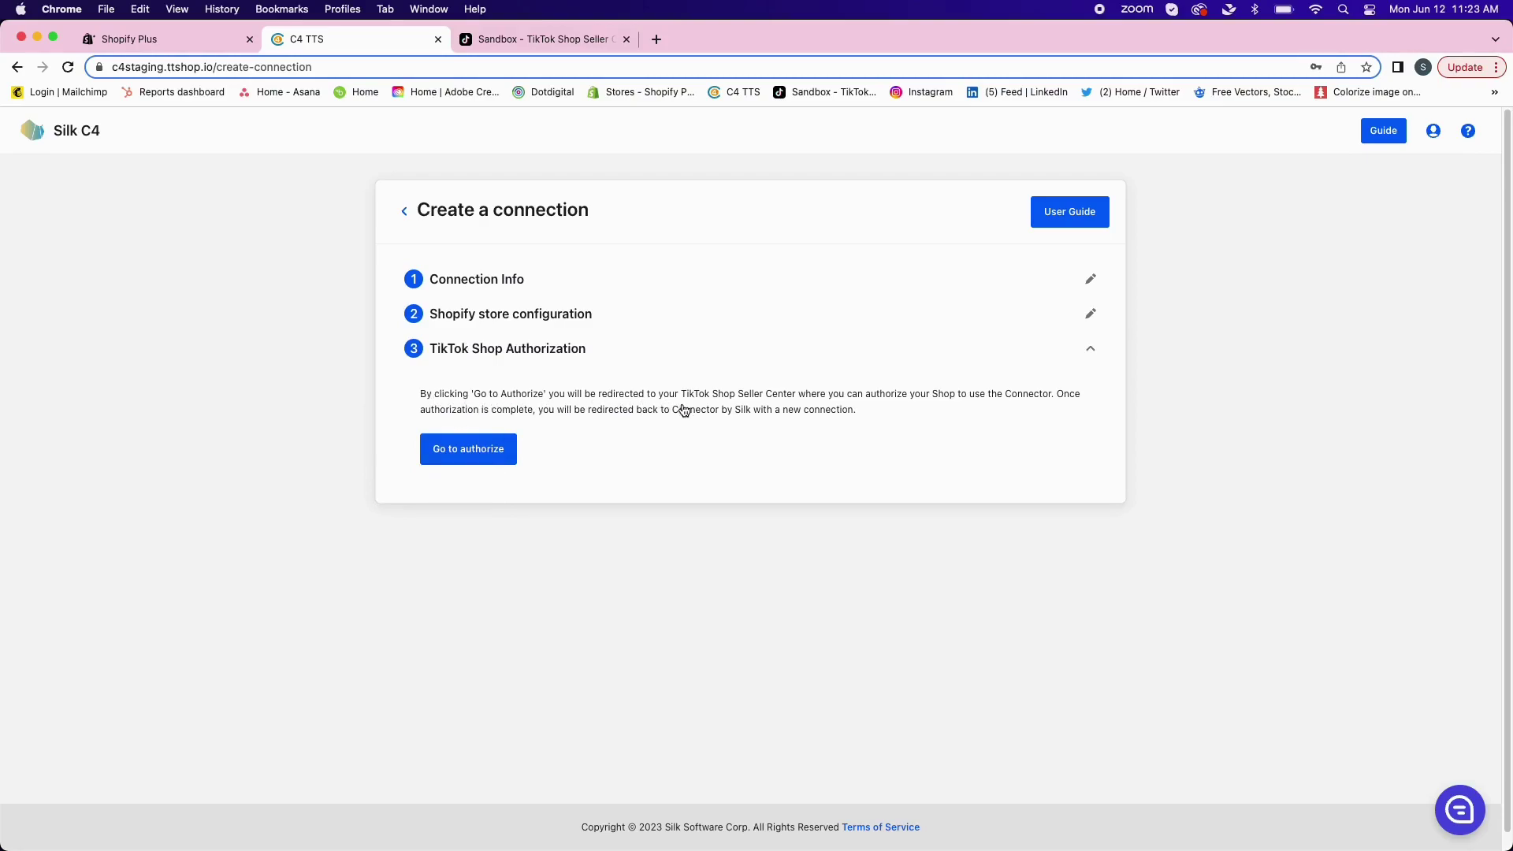
Authorize the connector for the United Kingdom seller account under Europe, accepting the service agreement.
{"action": "left_click", "coordinate": [479, 454]}
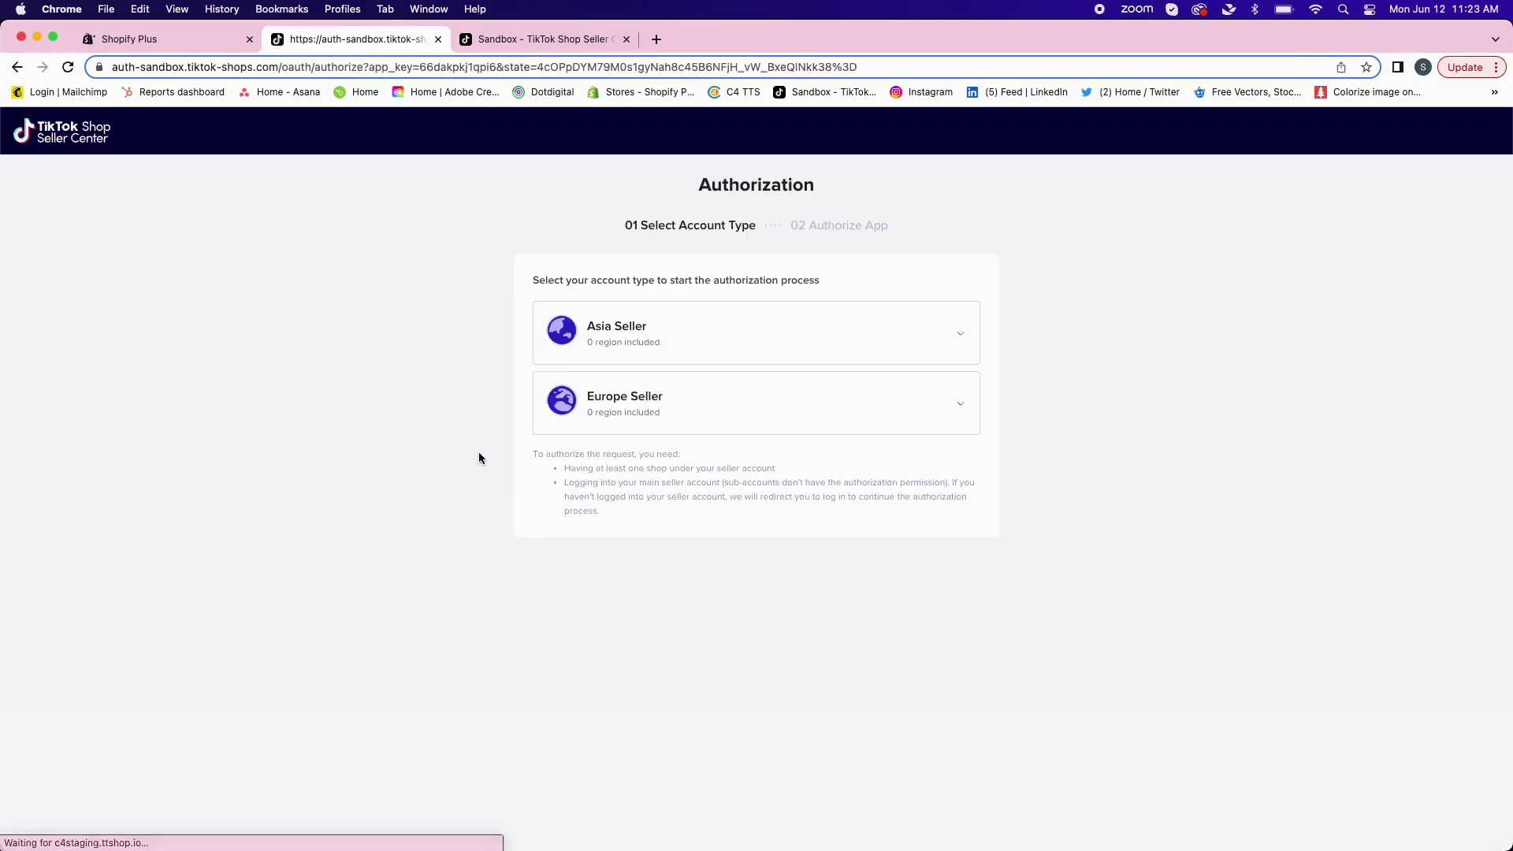
{"action": "left_click", "coordinate": [636, 426]}
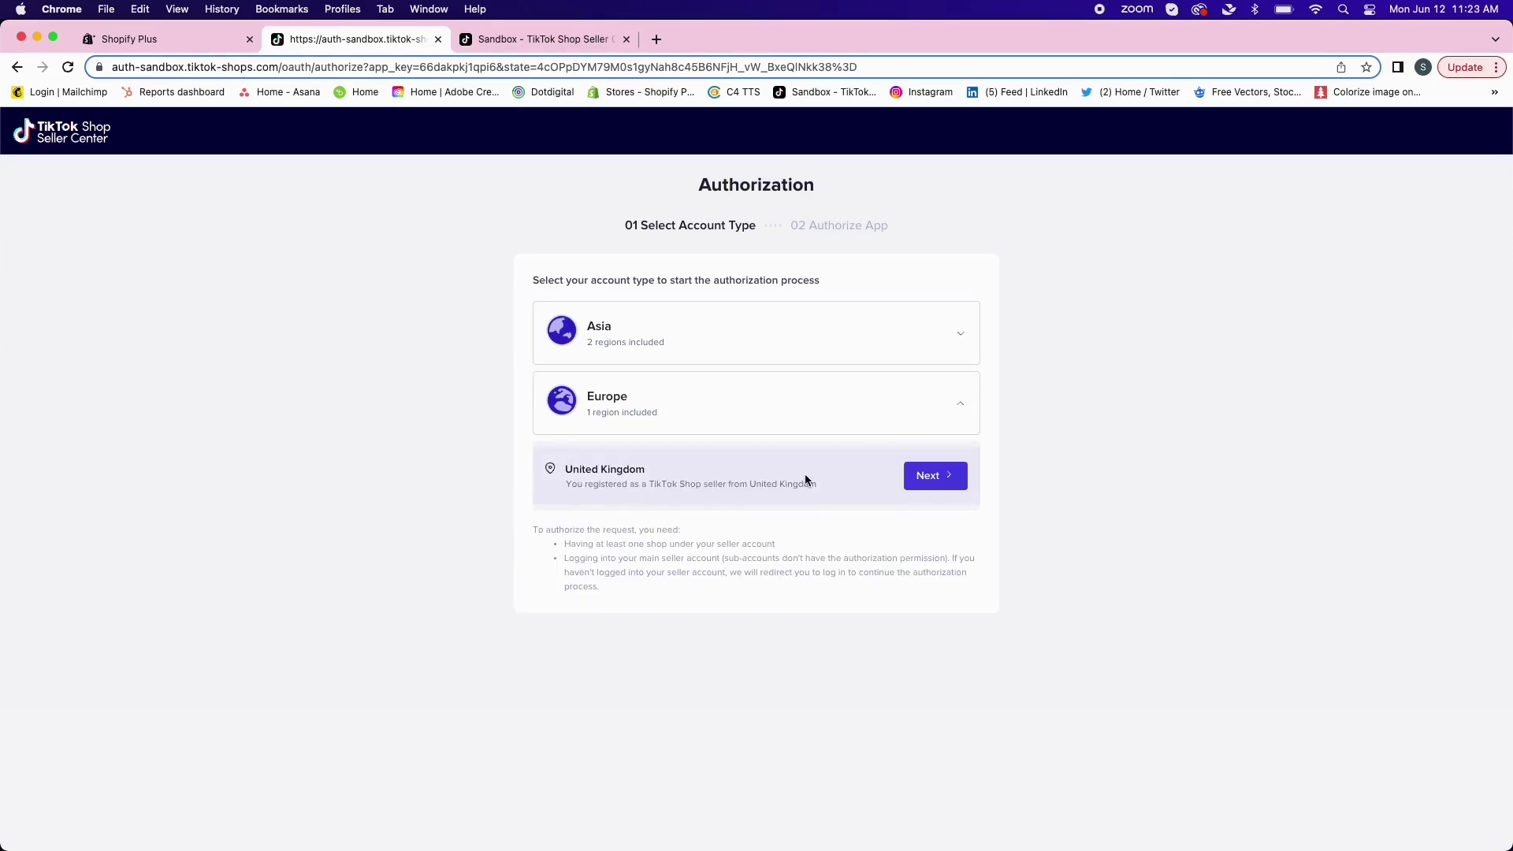
{"action": "left_click", "coordinate": [927, 478]}
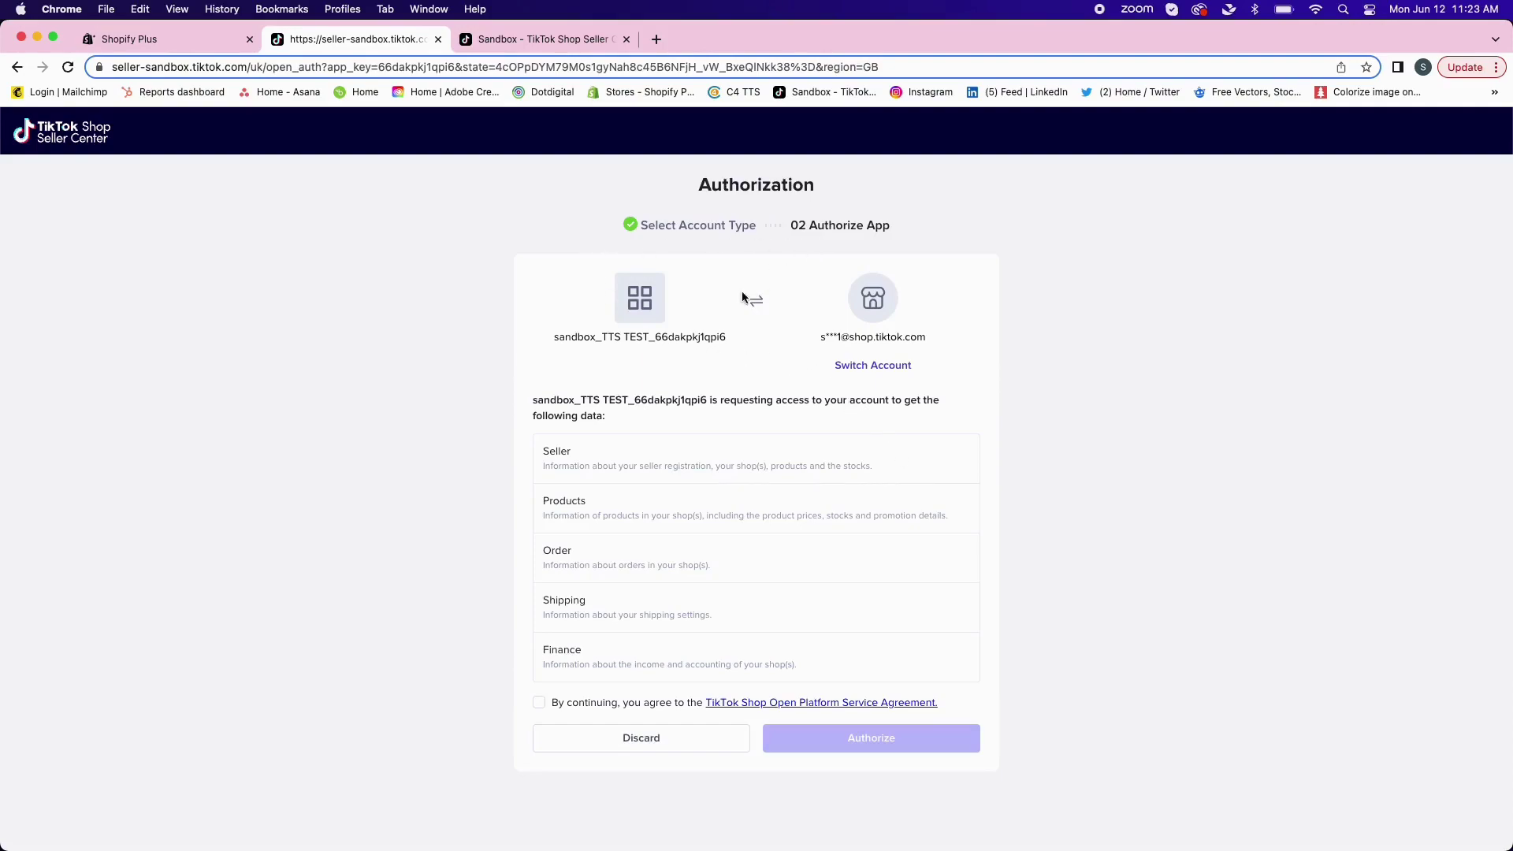
{"action": "left_click", "coordinate": [590, 713]}
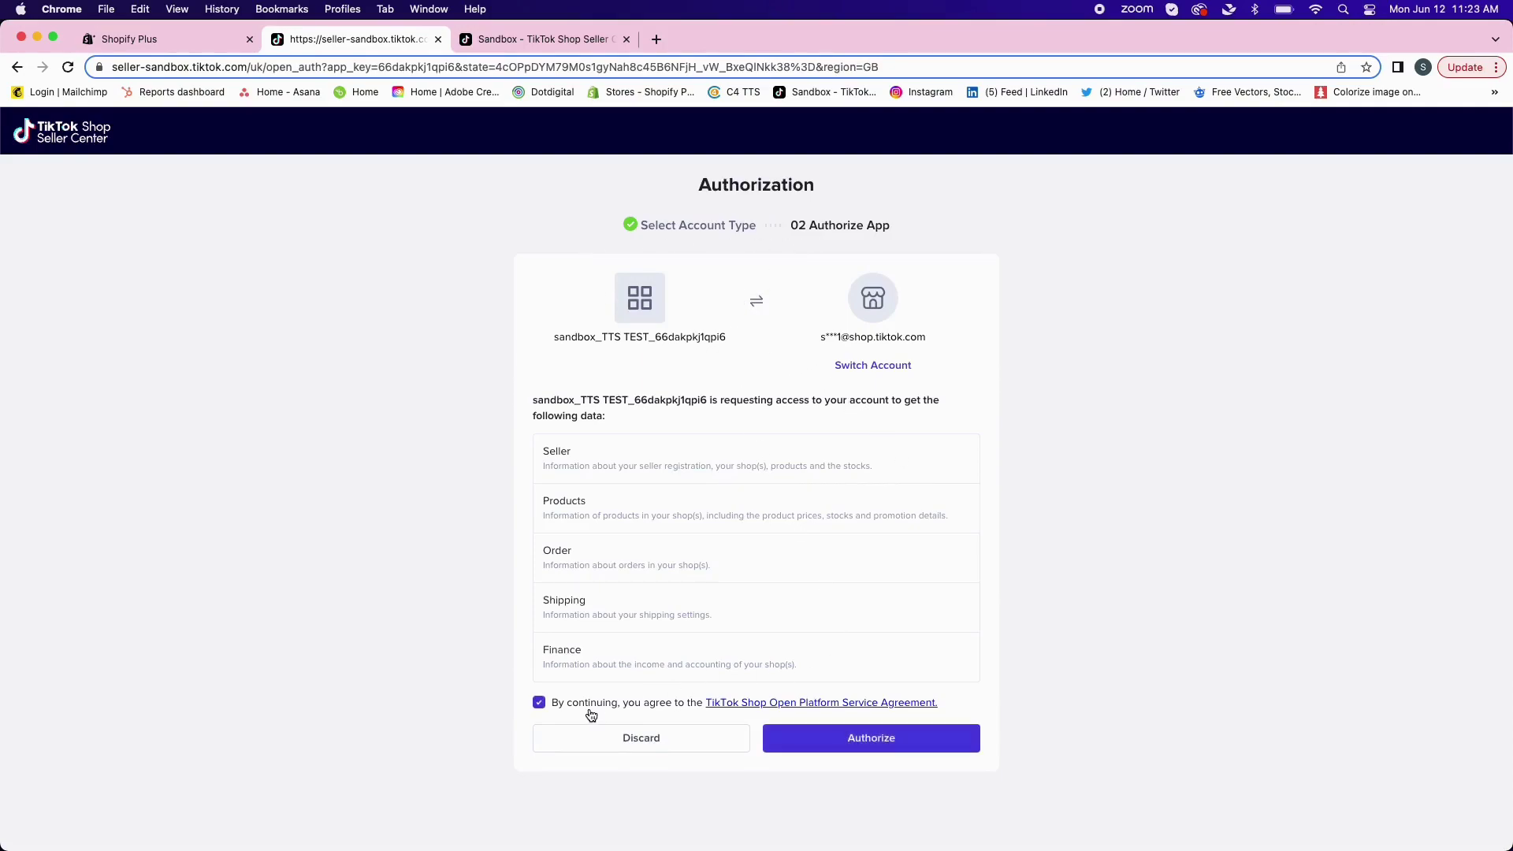
{"action": "left_click", "coordinate": [859, 743]}
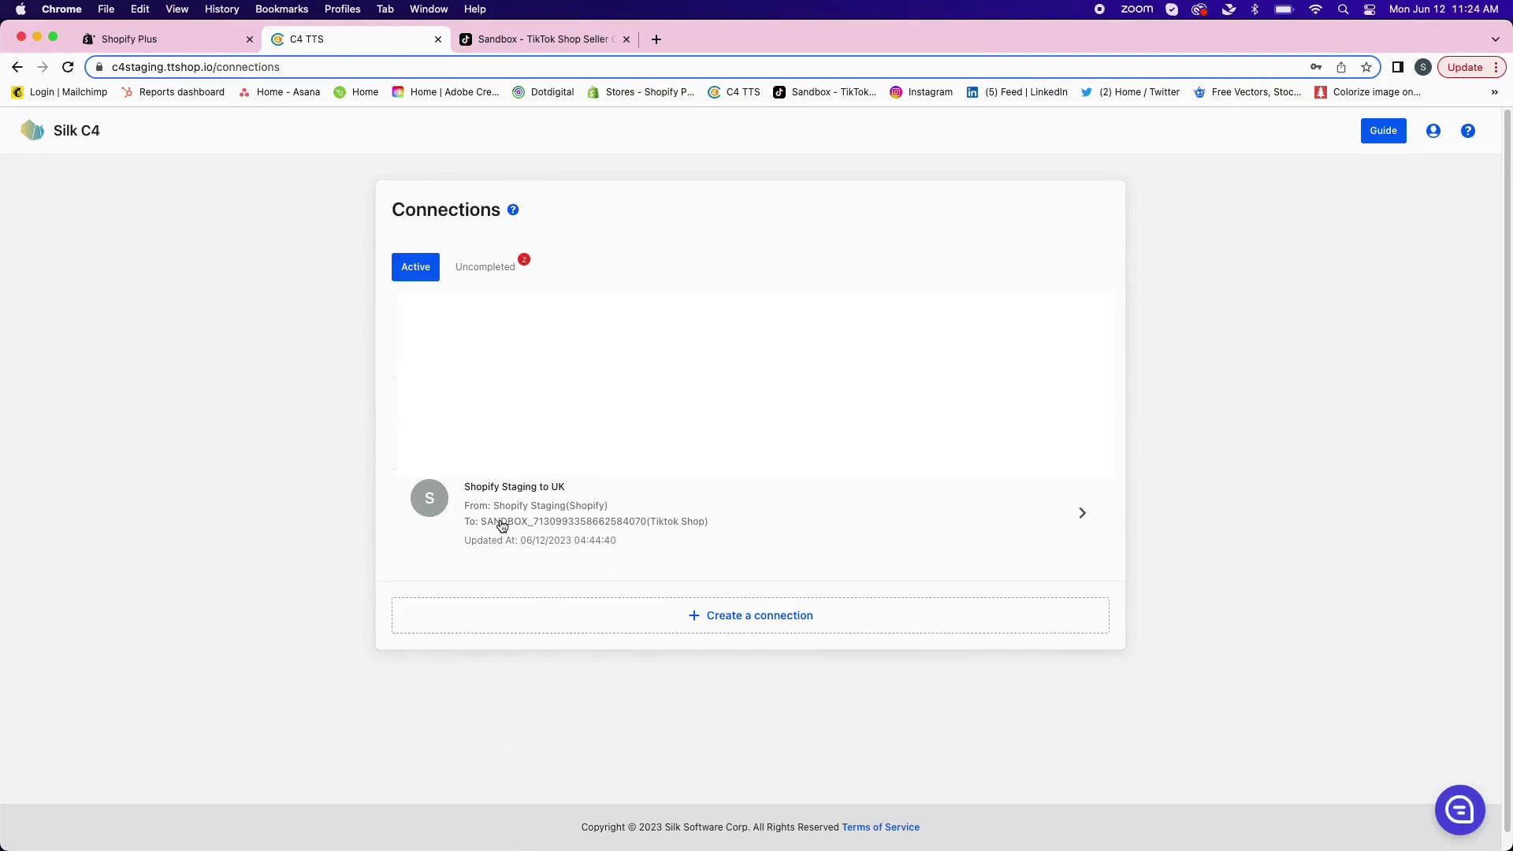
Open the Shopify Staging to UK connection's dashboard from the Connections list.
{"action": "left_click", "coordinate": [1067, 519]}
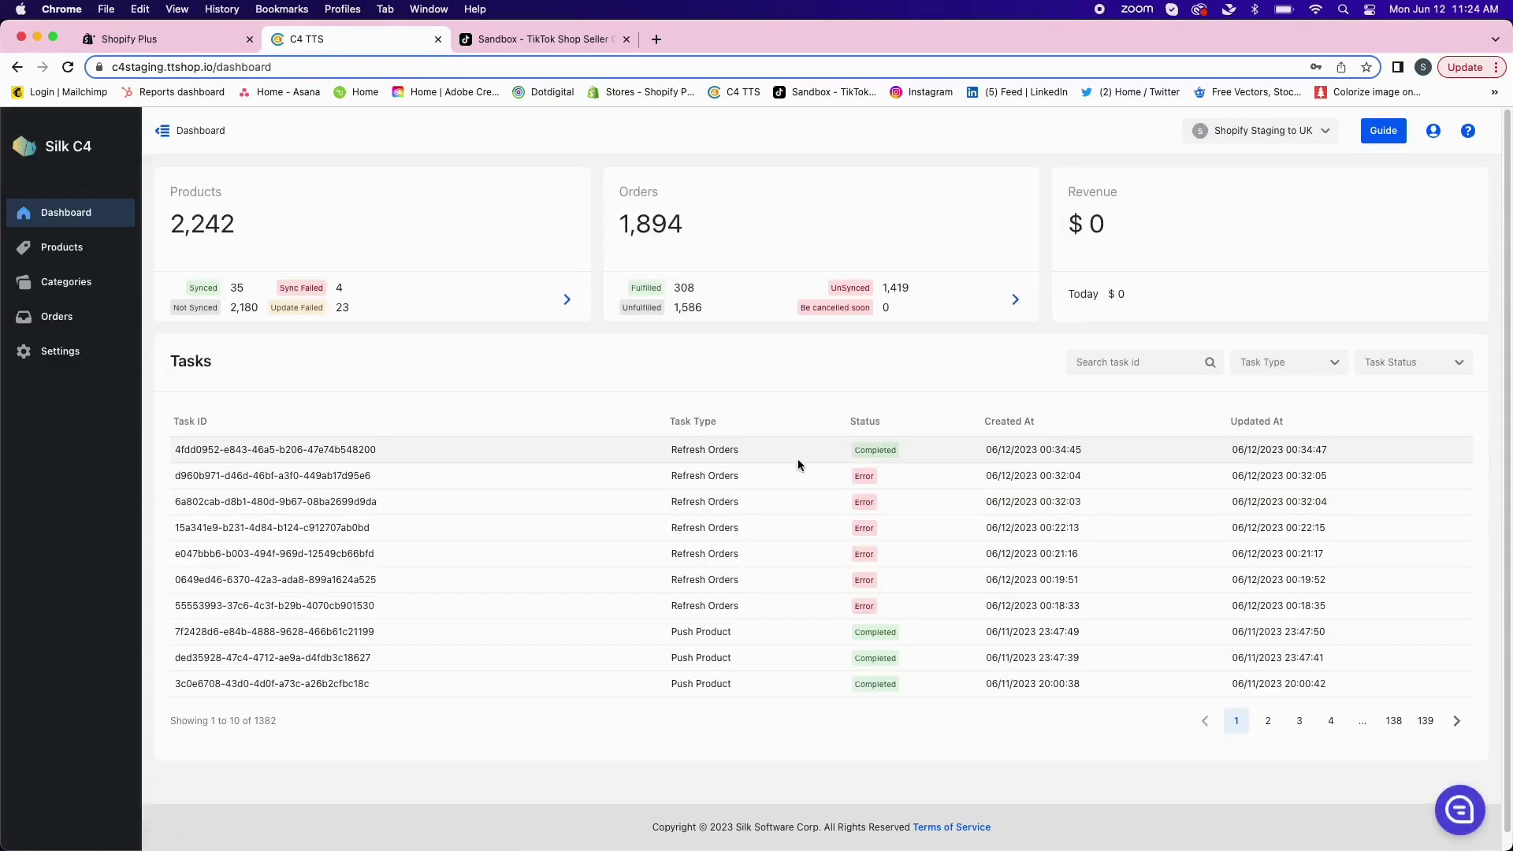